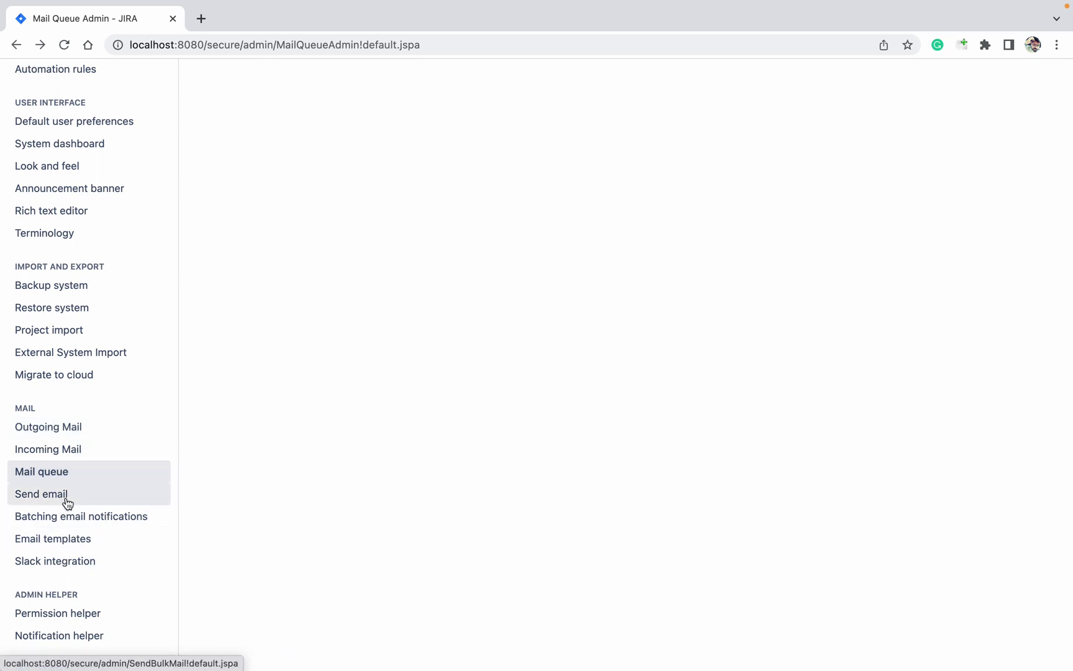
Step: Open the Mail queue admin page and view its empty Error queue with 0 failed mails
{"action": "left_click", "coordinate": [54, 477]}
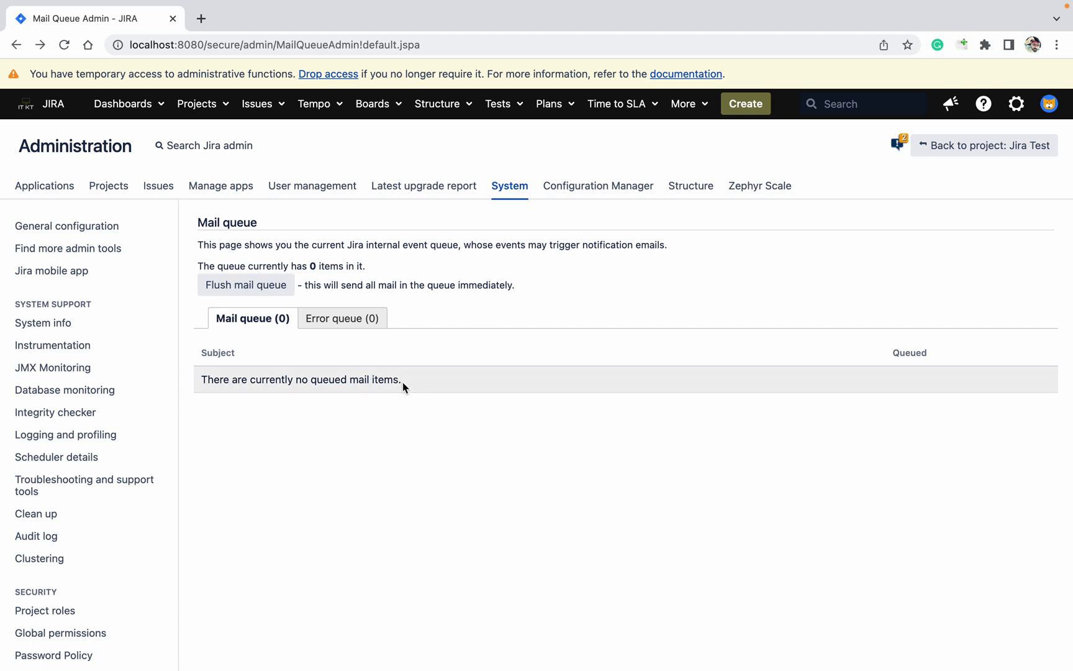
{"action": "left_click", "coordinate": [357, 318]}
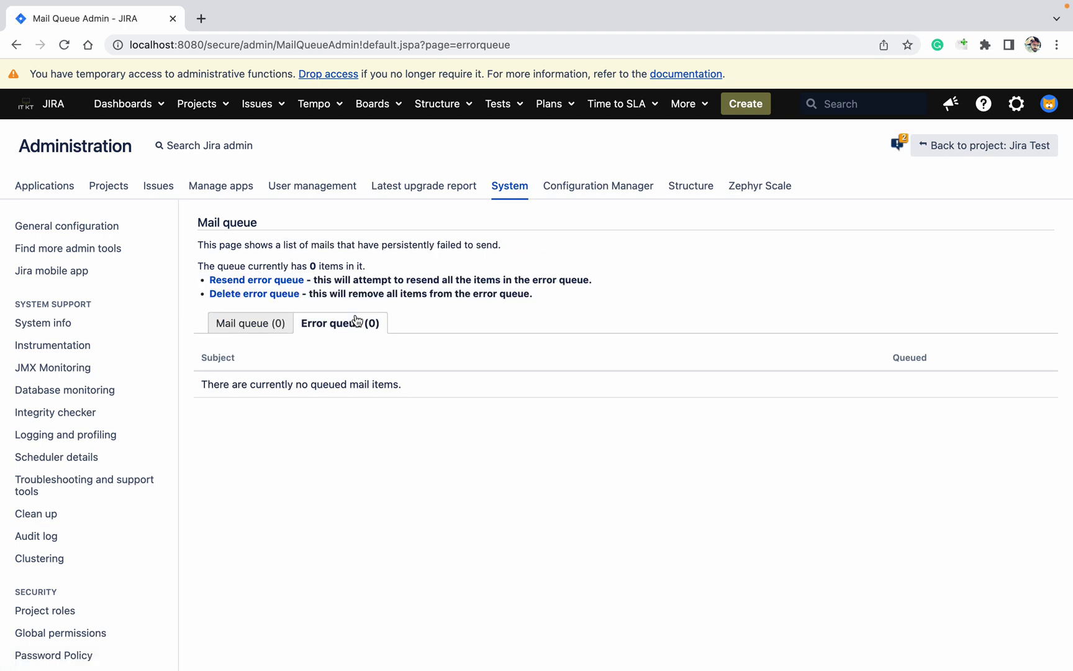
Step: Return to the empty Mail queue, then go to the Send email admin page
{"action": "left_click", "coordinate": [273, 324]}
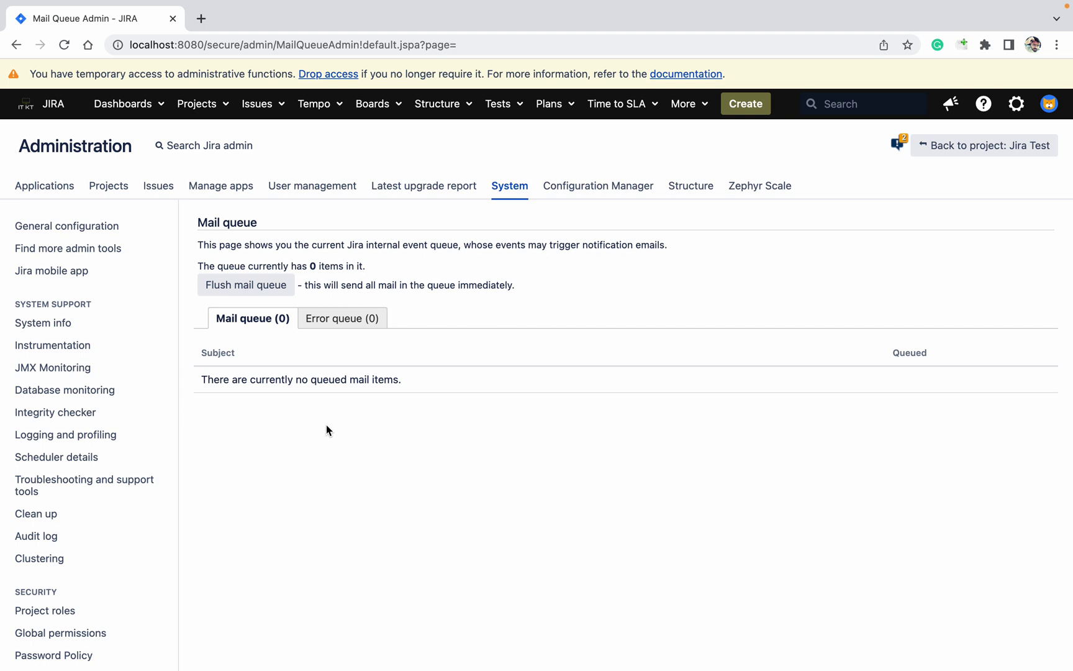
{"action": "scroll", "coordinate": [352, 584], "scroll_direction": "down", "scroll_amount": 5}
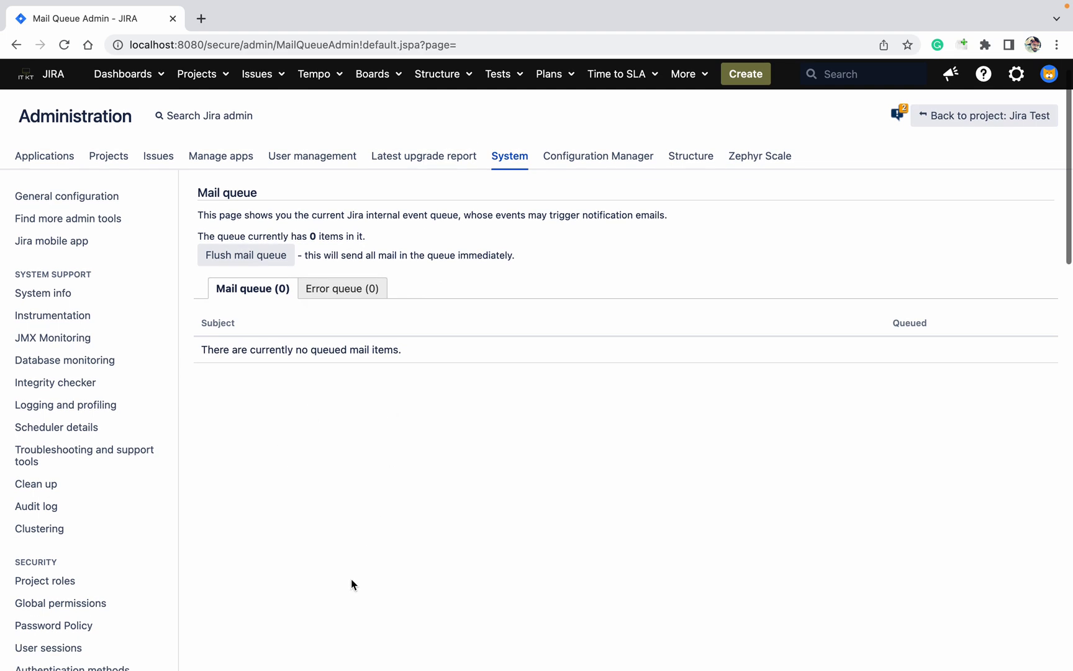
{"action": "scroll", "coordinate": [352, 584], "scroll_direction": "down", "scroll_amount": 20}
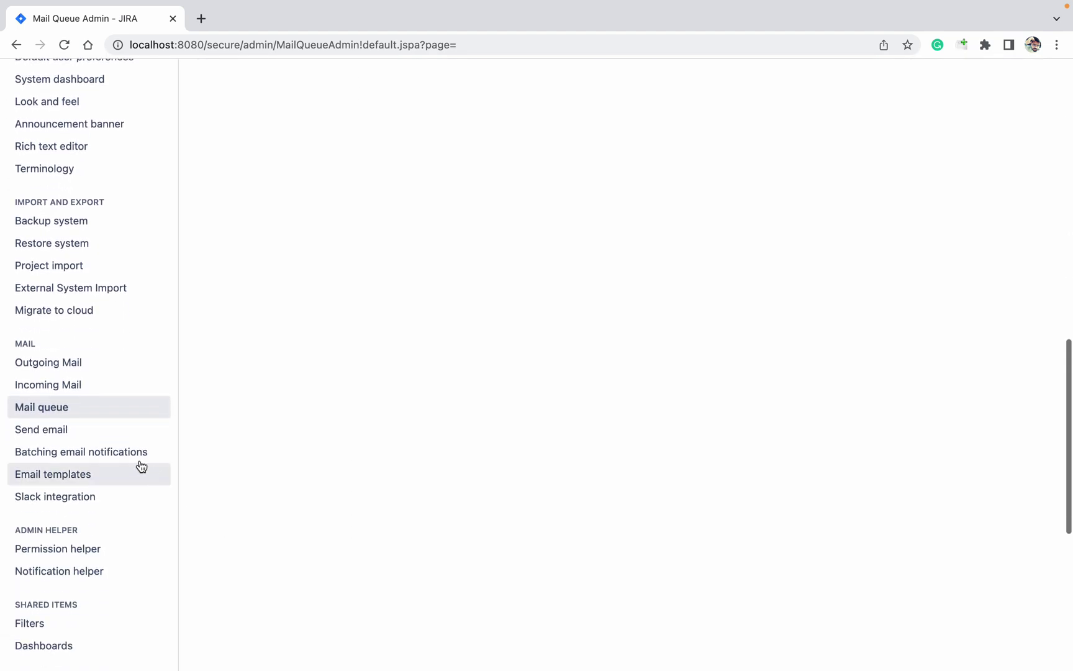
{"action": "left_click", "coordinate": [121, 438]}
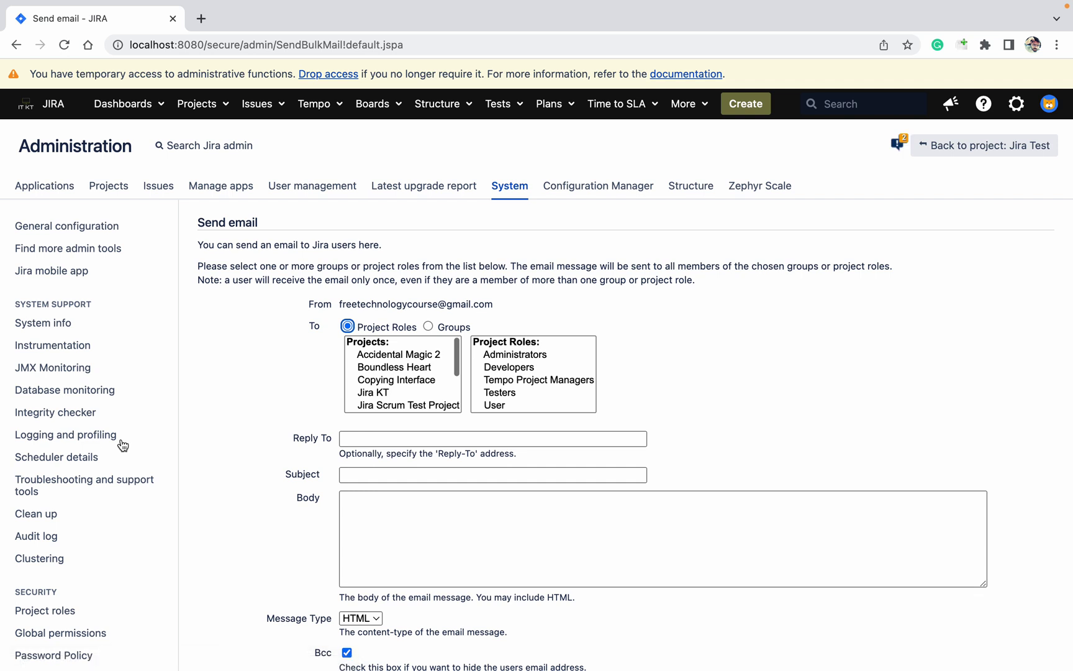
Step: Try several recipient projects, ending on Accidental Magic 2 with its Administrators role
{"action": "left_click", "coordinate": [457, 359]}
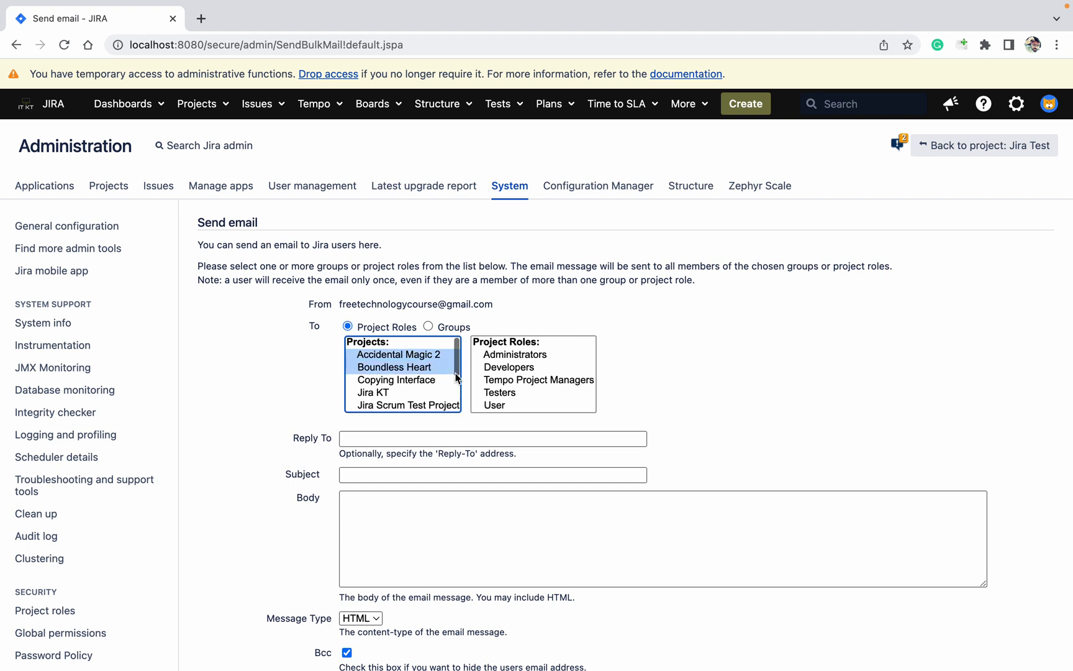
{"action": "left_click", "coordinate": [523, 324]}
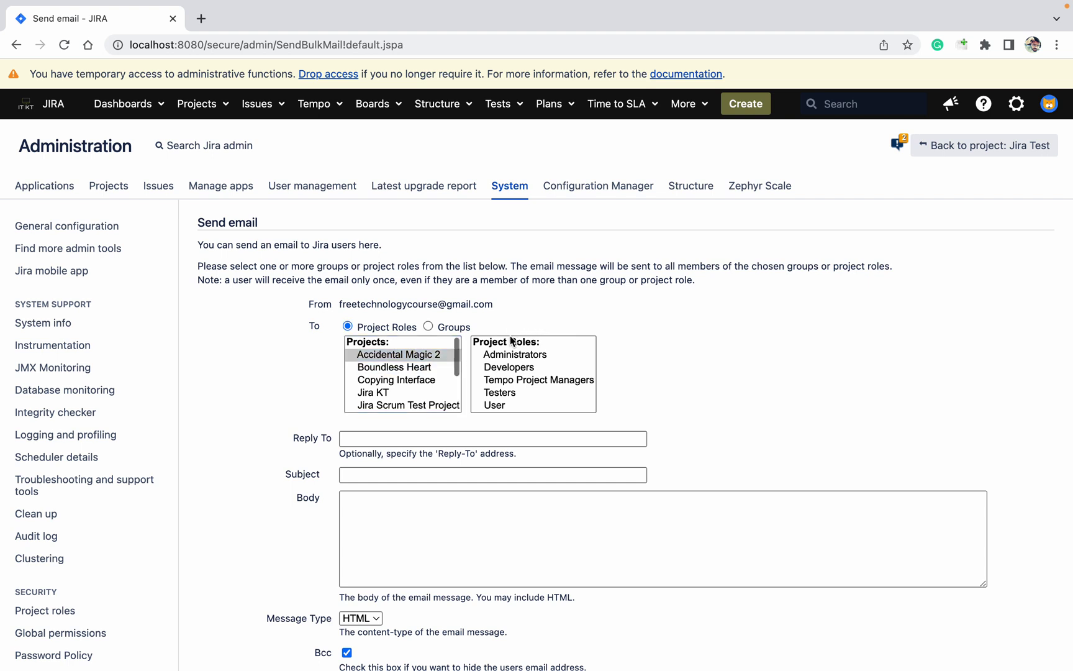
{"action": "left_click", "coordinate": [460, 381]}
{"action": "left_click_drag", "start_coordinate": [458, 366], "coordinate": [458, 393]}
{"action": "left_click", "coordinate": [459, 392]}
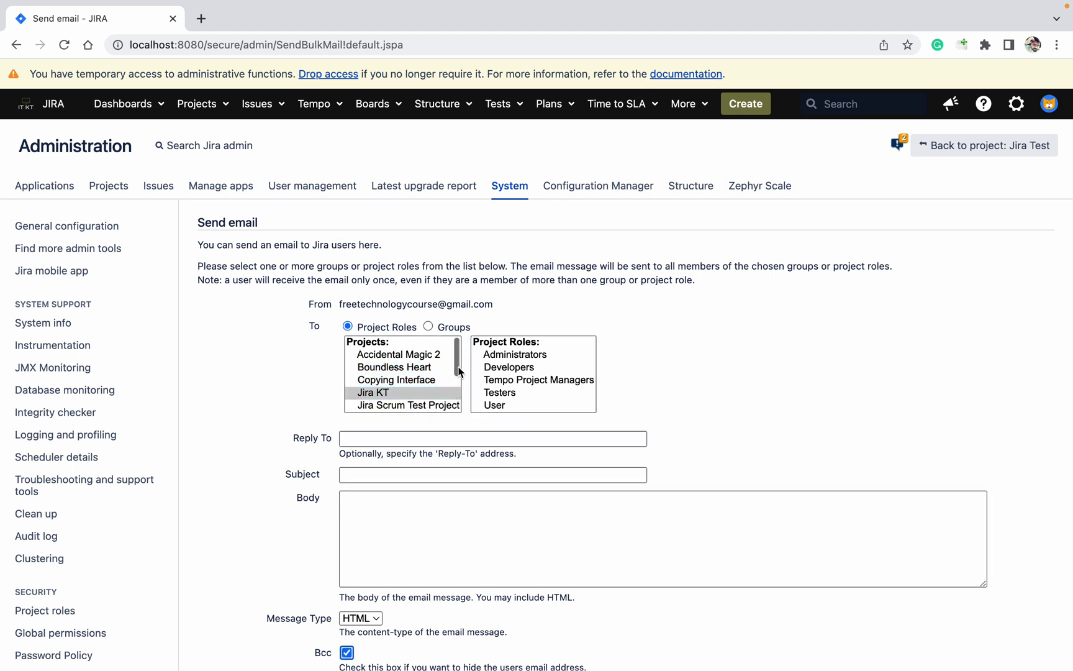
{"action": "left_click_drag", "start_coordinate": [458, 367], "coordinate": [458, 385]}
{"action": "left_click", "coordinate": [428, 393]}
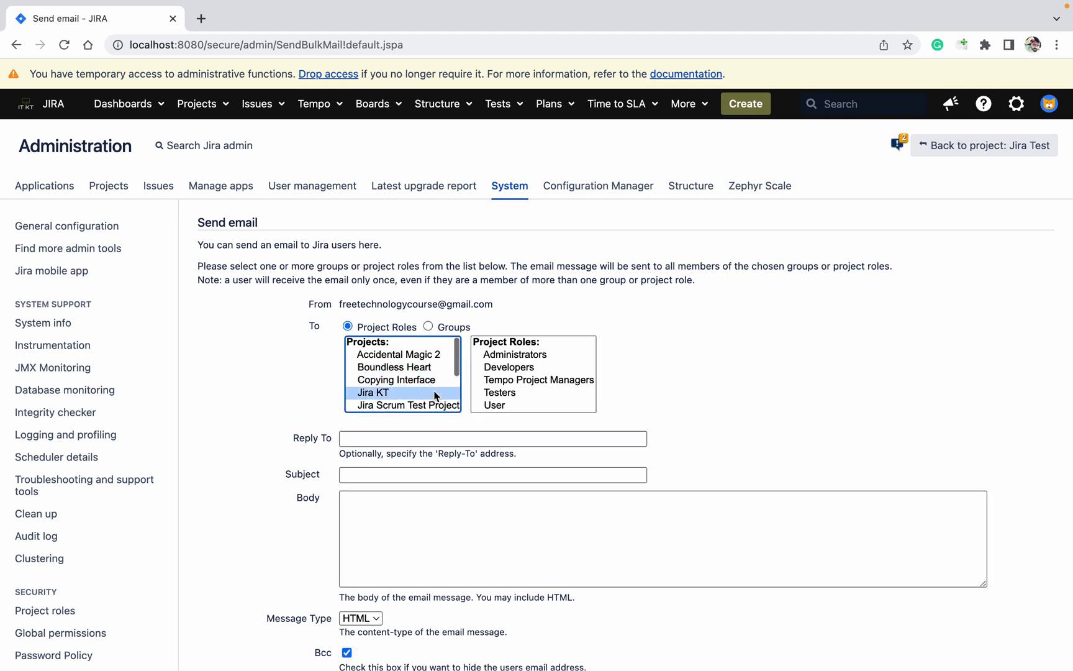
{"action": "left_click", "coordinate": [420, 358]}
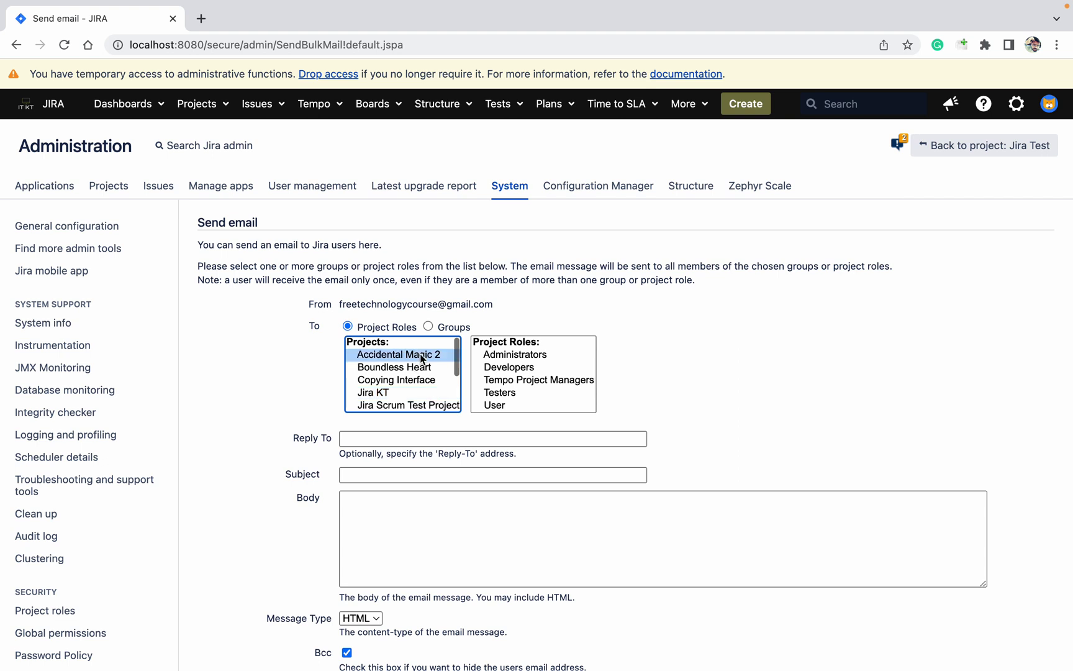
{"action": "left_click", "coordinate": [542, 358]}
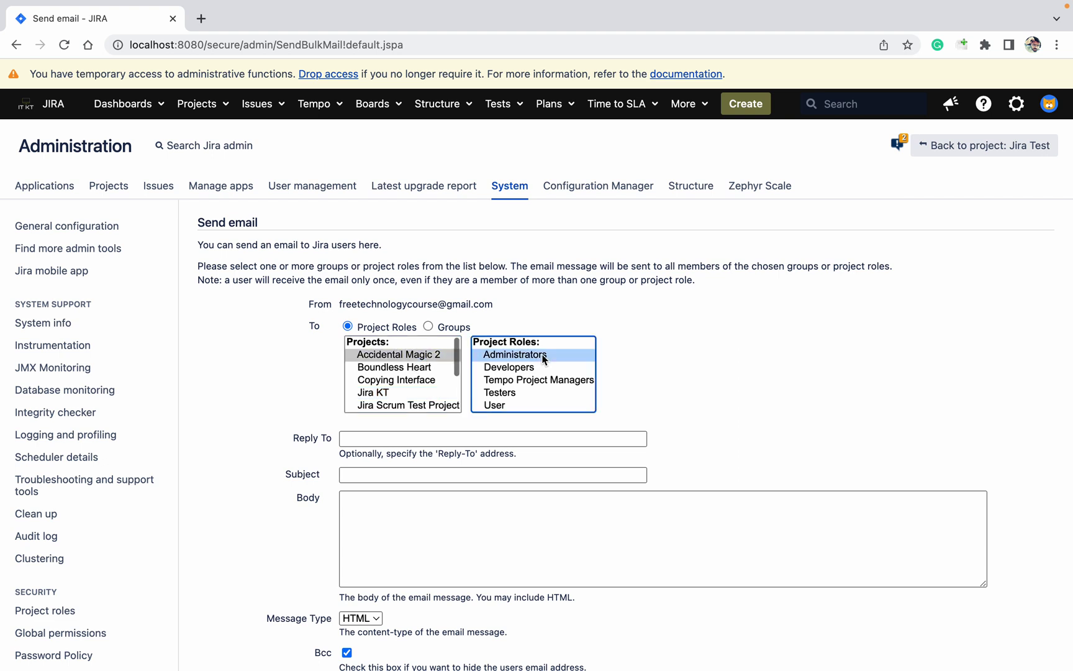
Step: Address the email to user groups and select the Jira Test group
{"action": "left_click", "coordinate": [405, 438]}
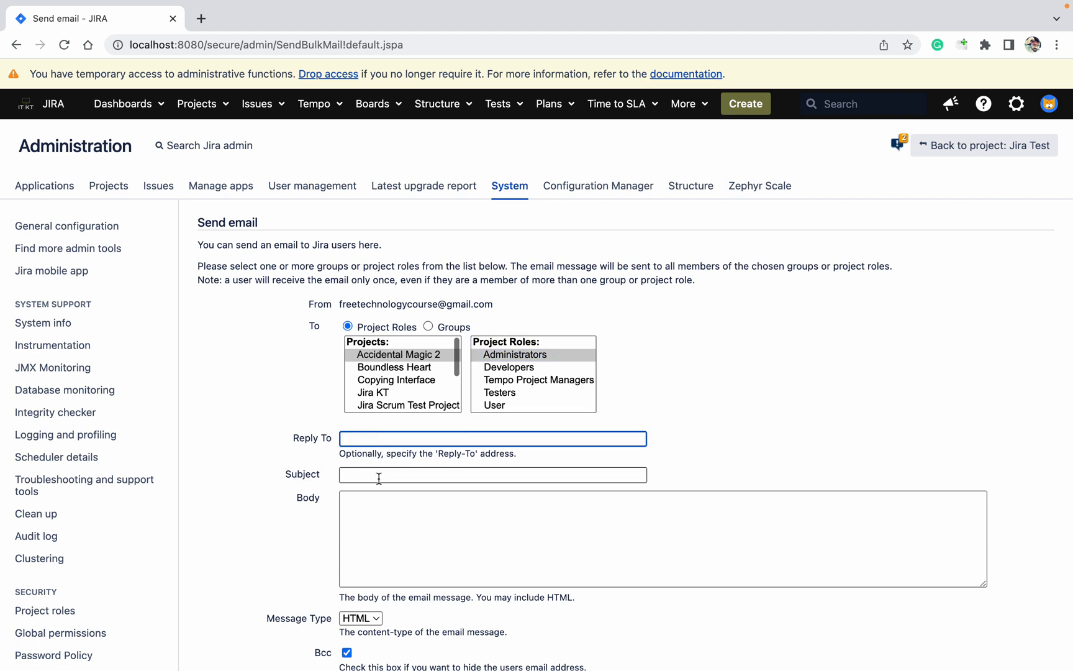
{"action": "left_click", "coordinate": [289, 537]}
{"action": "scroll", "coordinate": [288, 533], "scroll_direction": "down", "scroll_amount": 5}
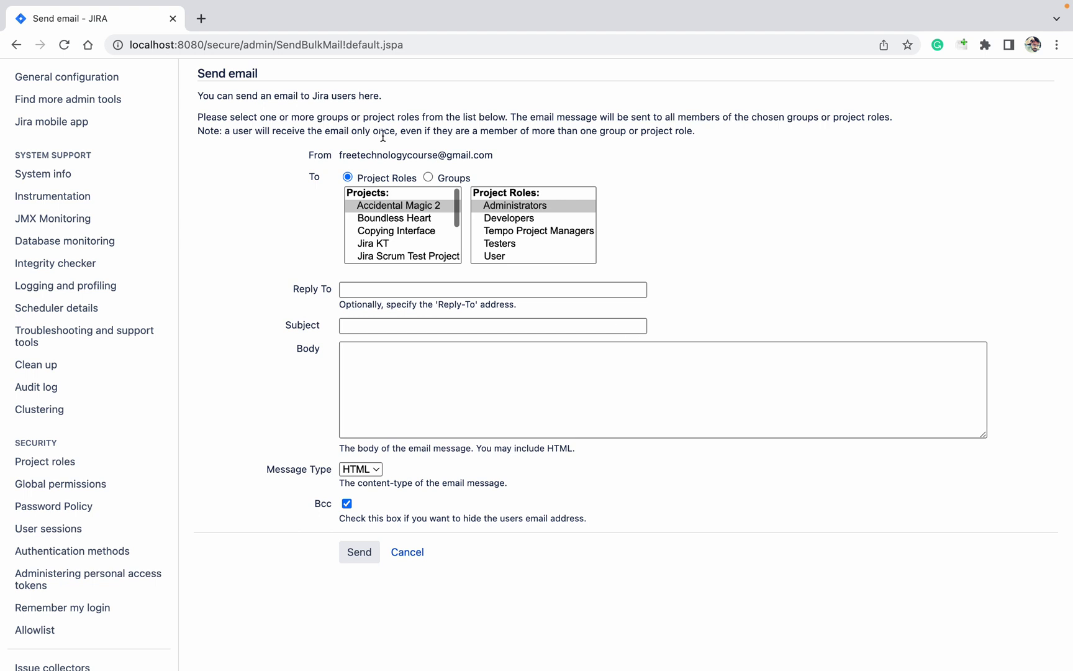
{"action": "left_click", "coordinate": [428, 179]}
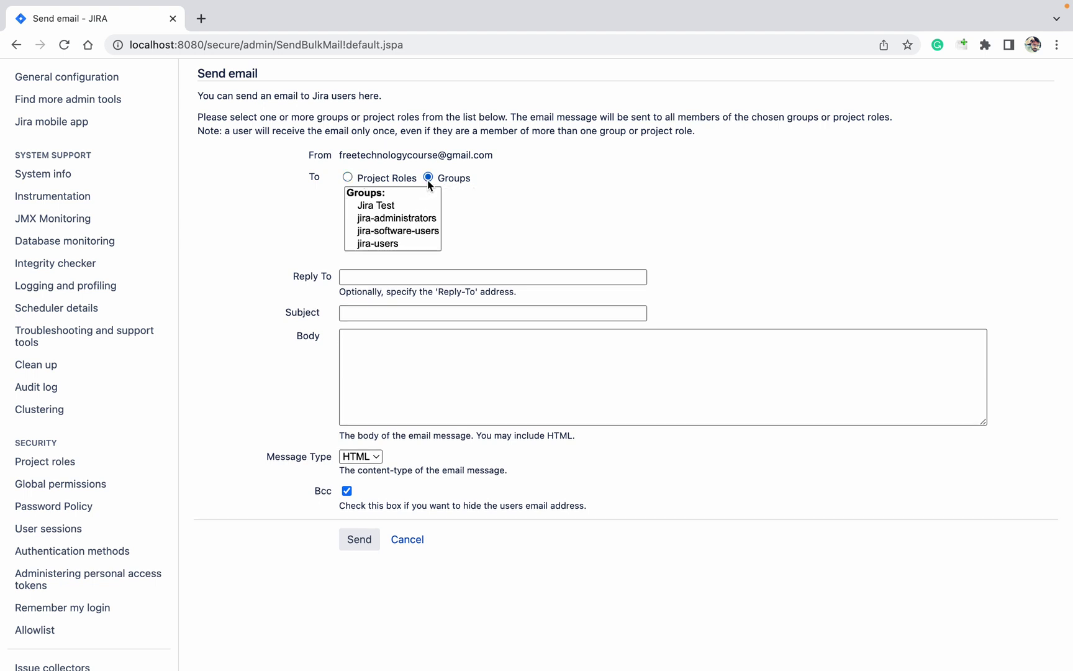
{"action": "left_click", "coordinate": [380, 208]}
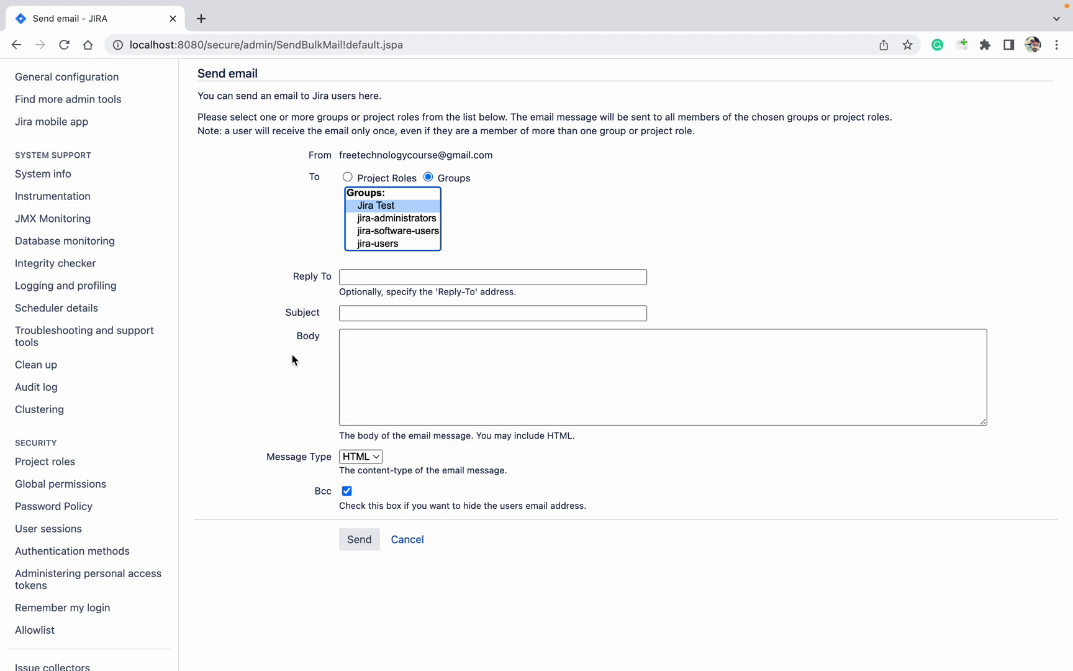
{"action": "left_click", "coordinate": [261, 409]}
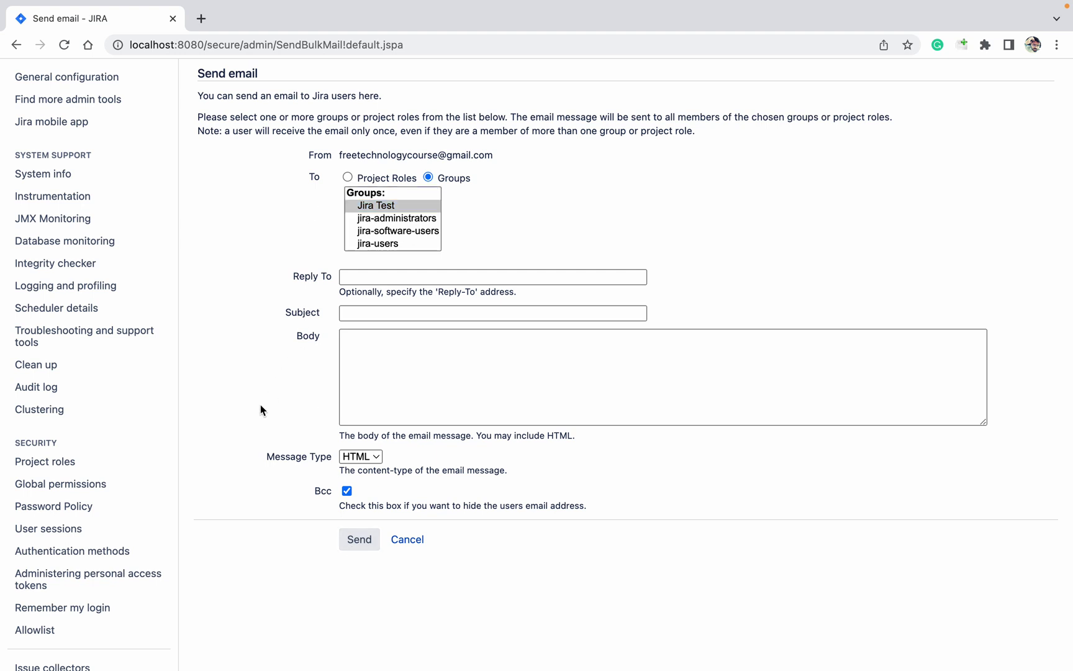
Step: Go to the Batching email notifications admin page
{"action": "scroll", "coordinate": [261, 410], "scroll_direction": "down", "scroll_amount": 15}
{"action": "scroll", "coordinate": [261, 410], "scroll_direction": "down", "scroll_amount": 7}
{"action": "left_click", "coordinate": [107, 483]}
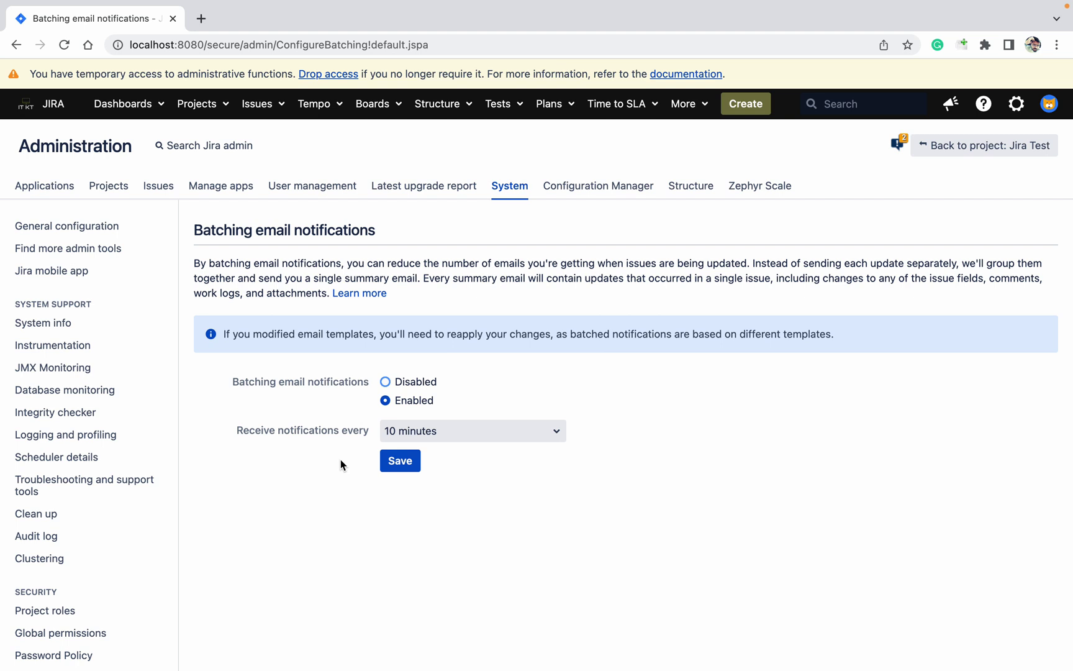
Step: Save email batching at every 2 minutes and start a new issue in another tab
{"action": "left_click", "coordinate": [428, 432]}
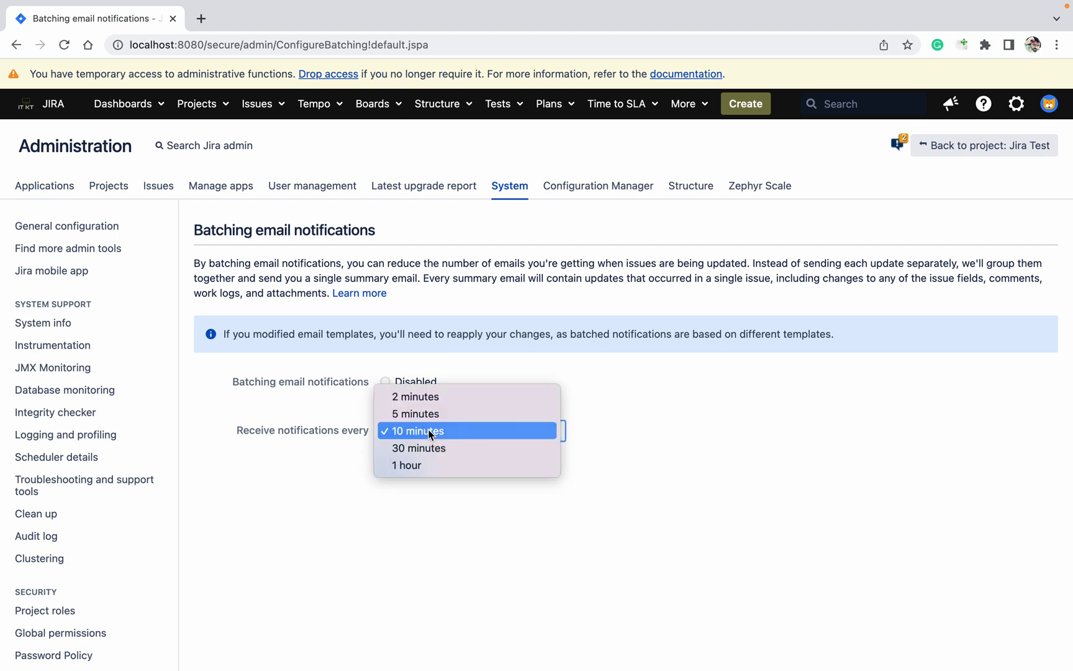
{"action": "left_click", "coordinate": [425, 396]}
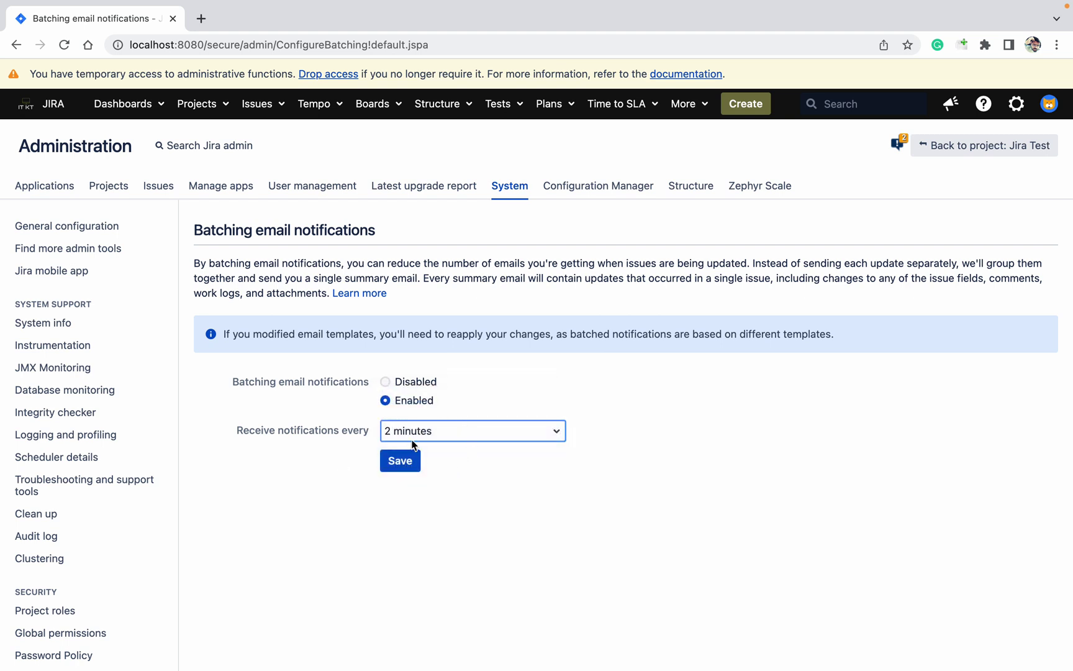
{"action": "left_click", "coordinate": [407, 463]}
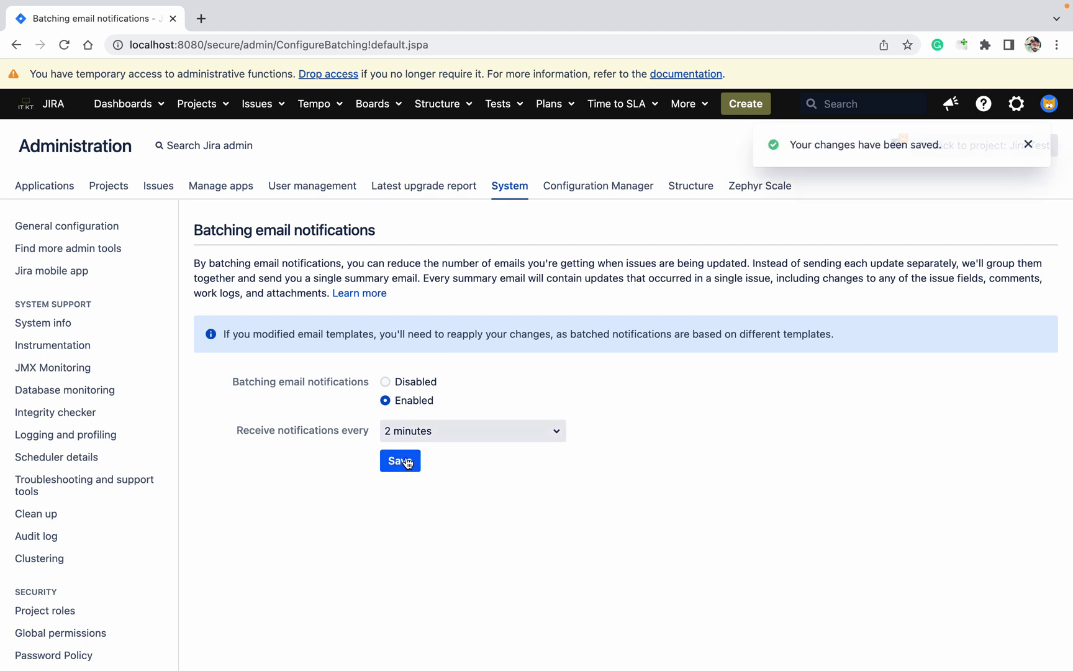
{"action": "left_click", "coordinate": [470, 433]}
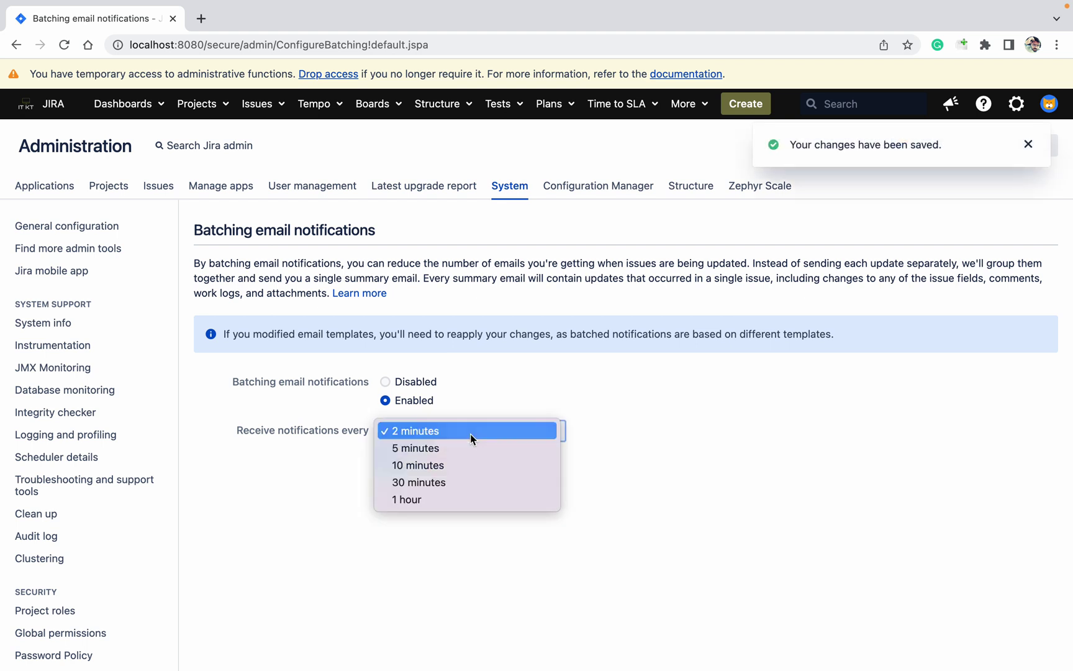
{"action": "left_click", "coordinate": [535, 407]}
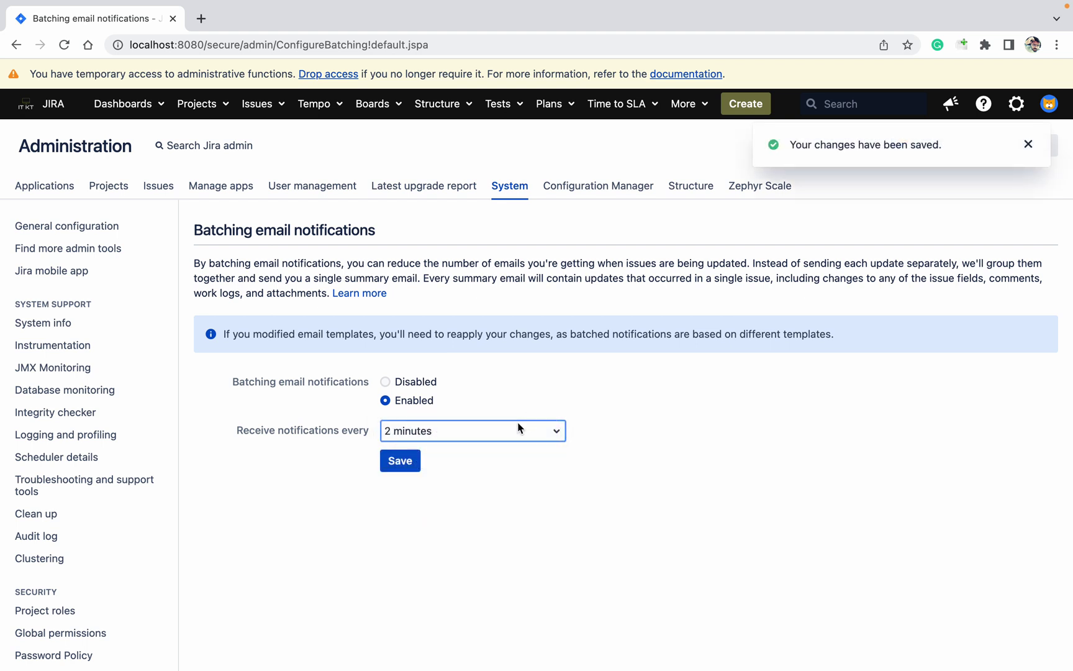
{"action": "left_click", "coordinate": [517, 432]}
{"action": "left_click", "coordinate": [558, 402]}
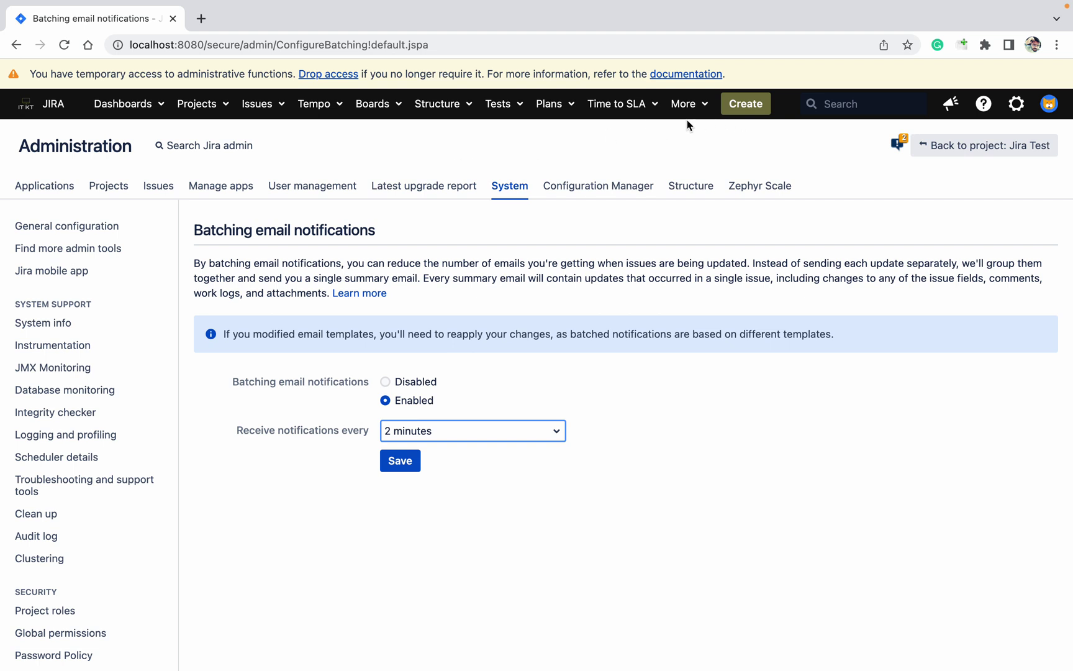
{"action": "left_click", "coordinate": [748, 104], "text": "super"}
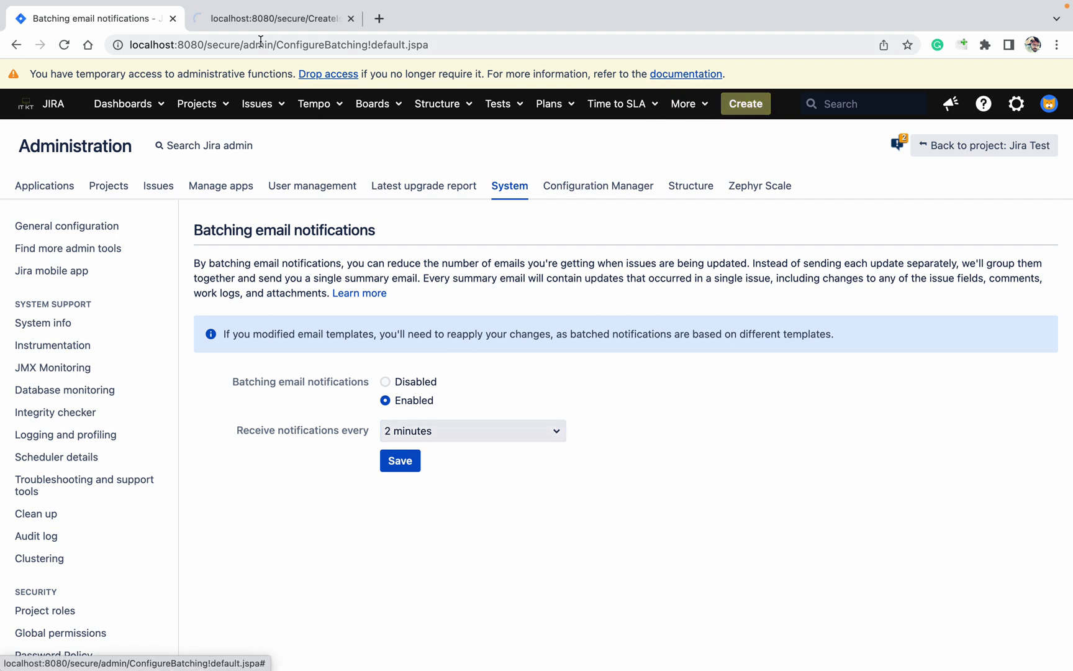
Step: Choose the Jira Test (JT) project for the new issue
{"action": "left_click", "coordinate": [258, 25]}
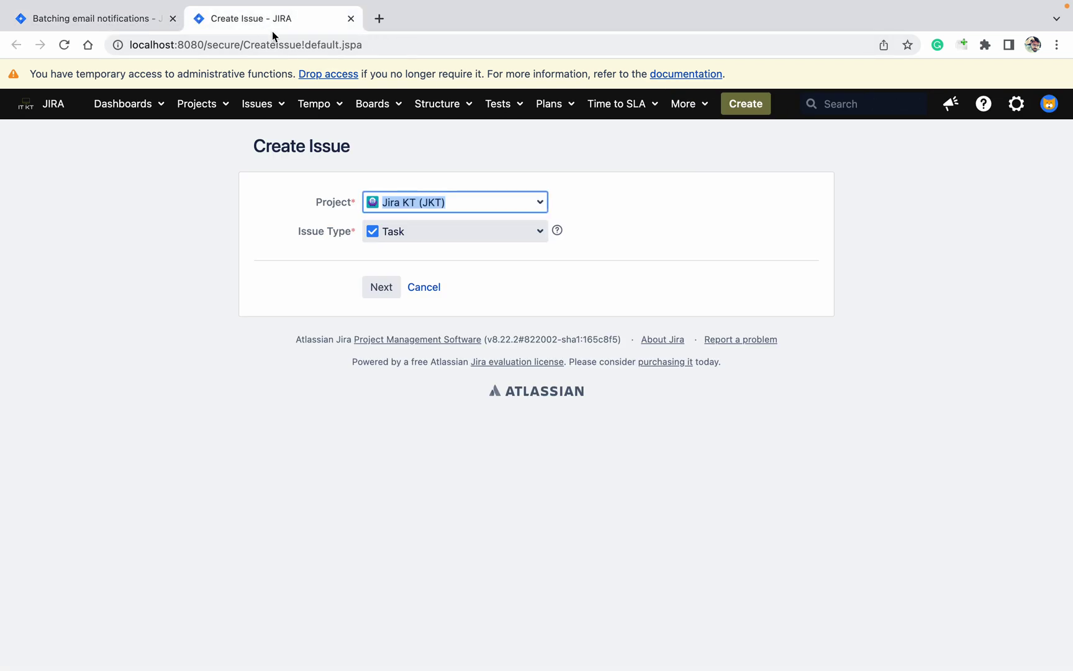
{"action": "left_click", "coordinate": [438, 209]}
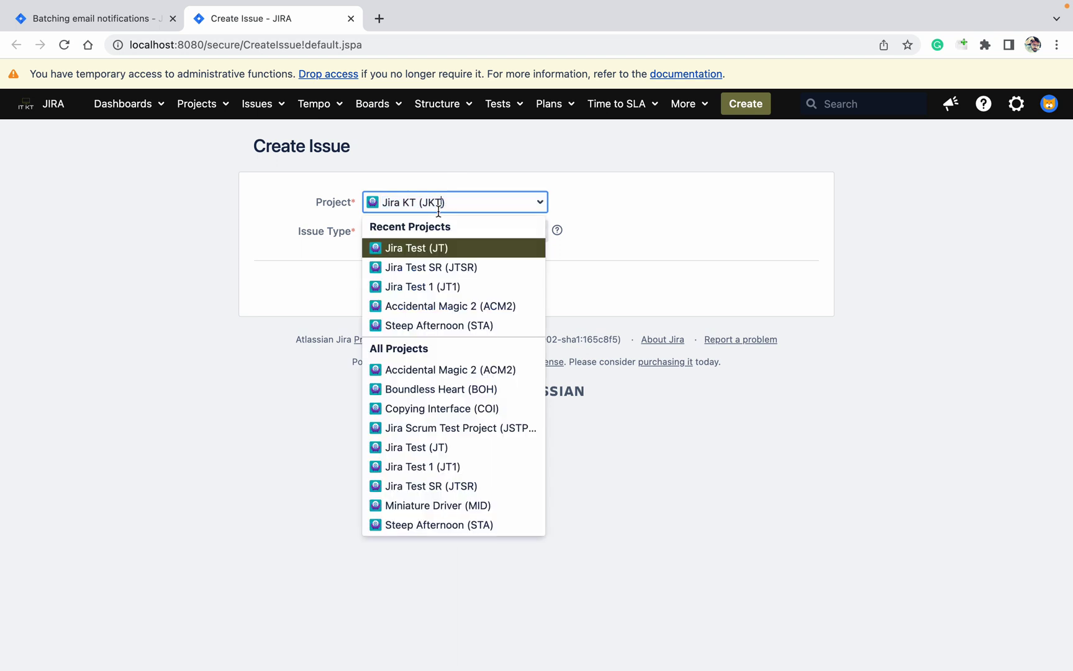
{"action": "left_click", "coordinate": [418, 252]}
{"action": "left_click", "coordinate": [383, 297]}
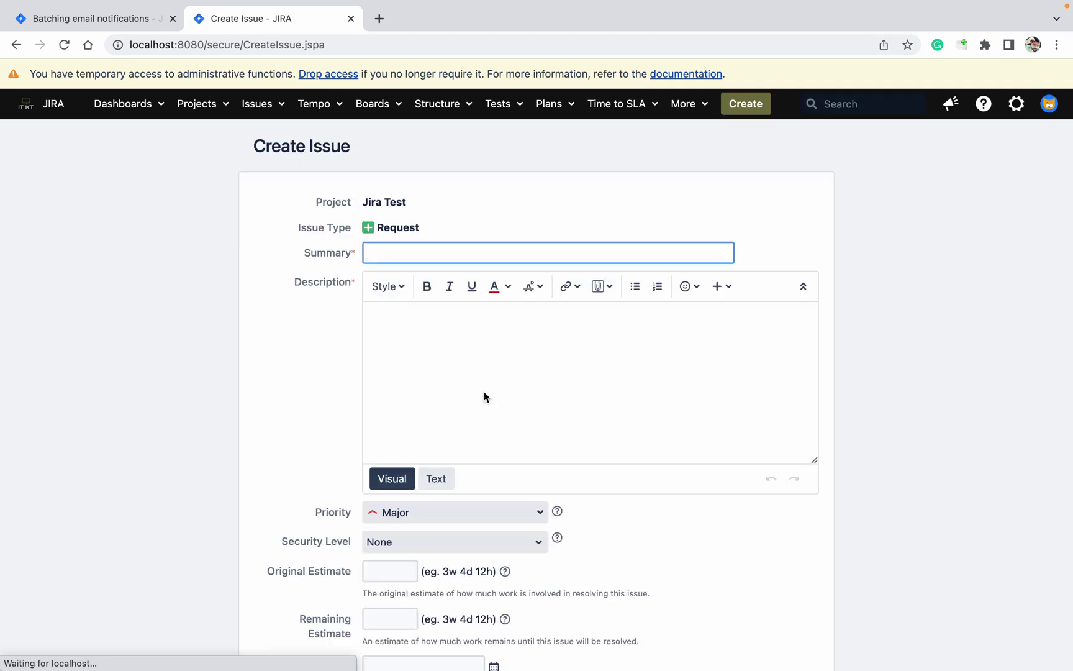
Step: Enter summary 'cxzvcvxcvxv' and description 'vzcvxvvvv', then create issue JT-26
{"action": "left_click", "coordinate": [484, 392]}
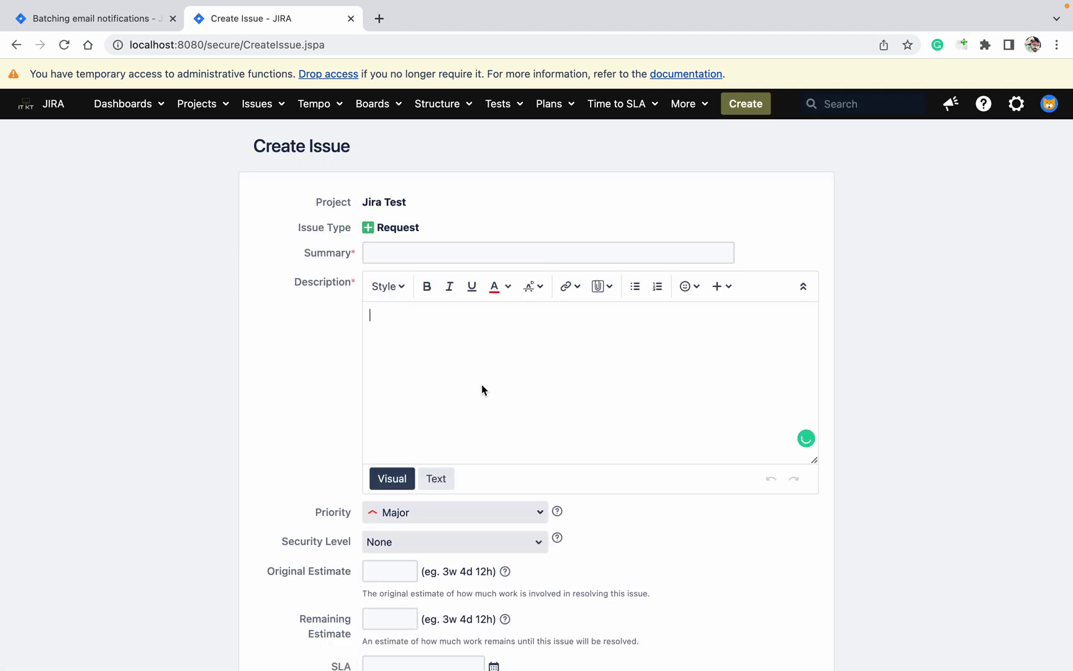
{"action": "left_click", "coordinate": [415, 245]}
{"action": "type", "text": "cxzvcvxcvxv"}
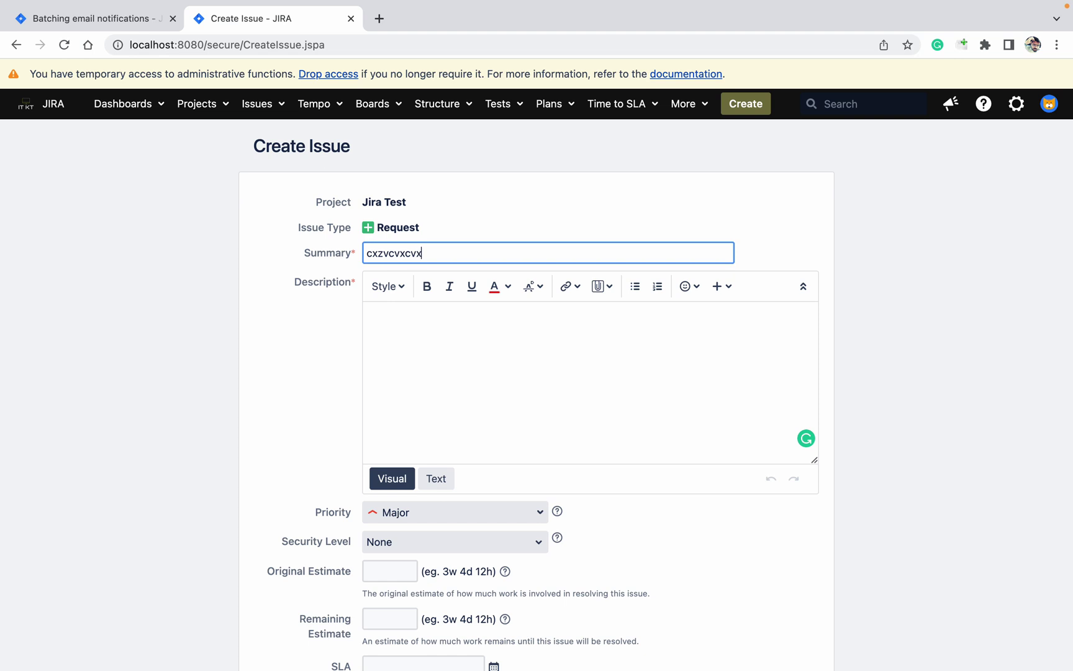
{"action": "left_click", "coordinate": [453, 389]}
{"action": "type", "text": "vzcvxvvvv"}
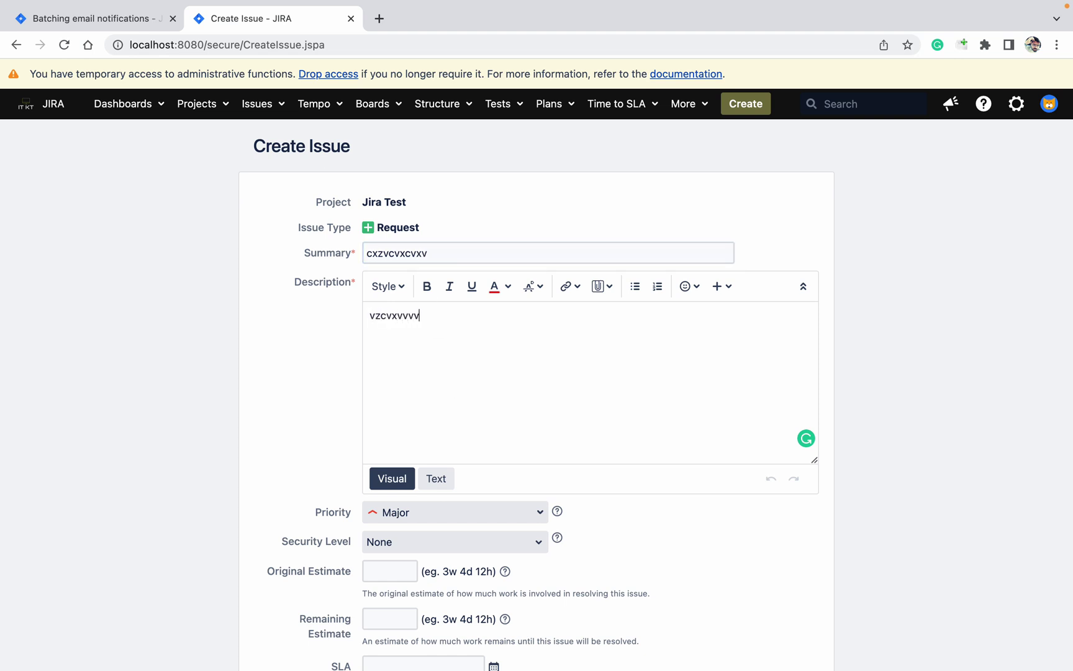
{"action": "scroll", "coordinate": [313, 430], "scroll_direction": "down", "scroll_amount": 5}
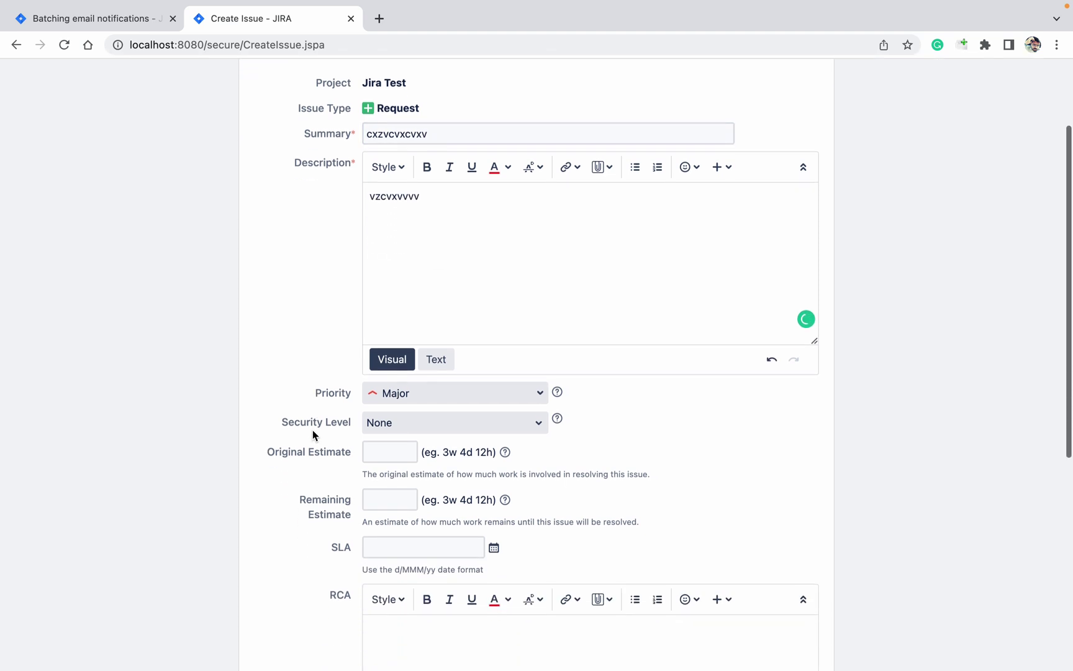
{"action": "scroll", "coordinate": [313, 433], "scroll_direction": "down", "scroll_amount": 3}
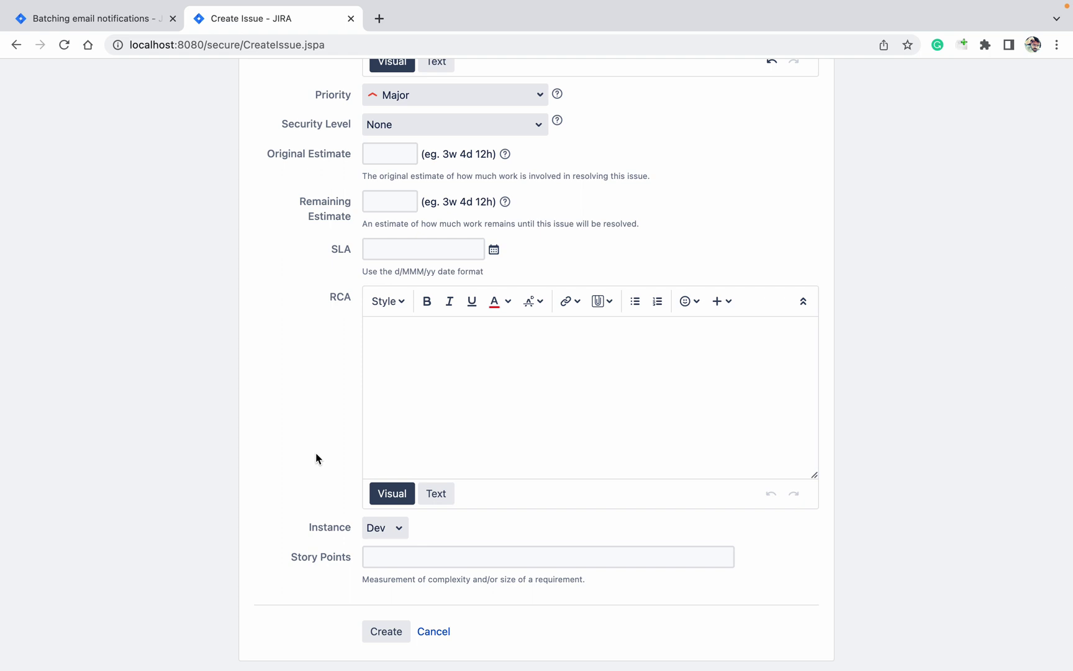
{"action": "scroll", "coordinate": [316, 458], "scroll_direction": "down", "scroll_amount": 1}
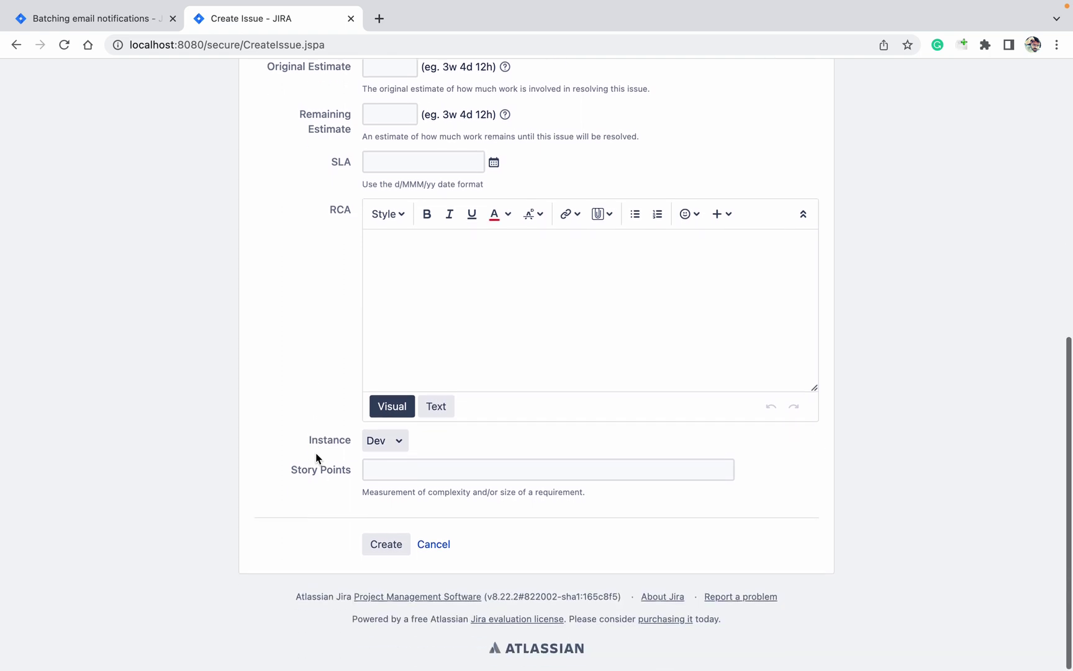
{"action": "left_click", "coordinate": [386, 542]}
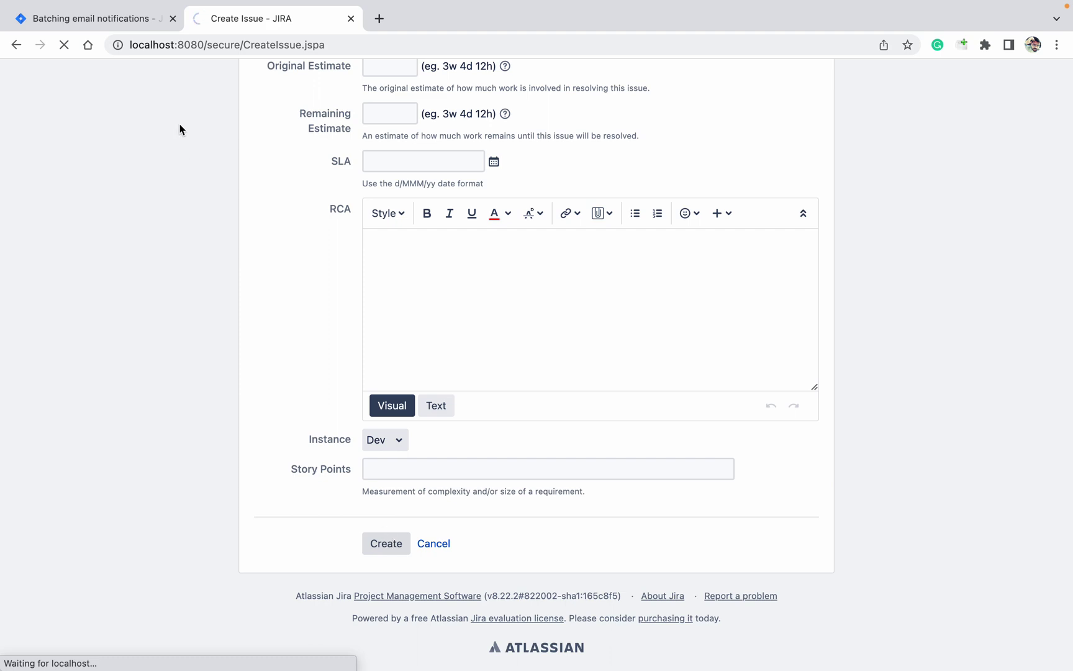
{"action": "left_click", "coordinate": [102, 18]}
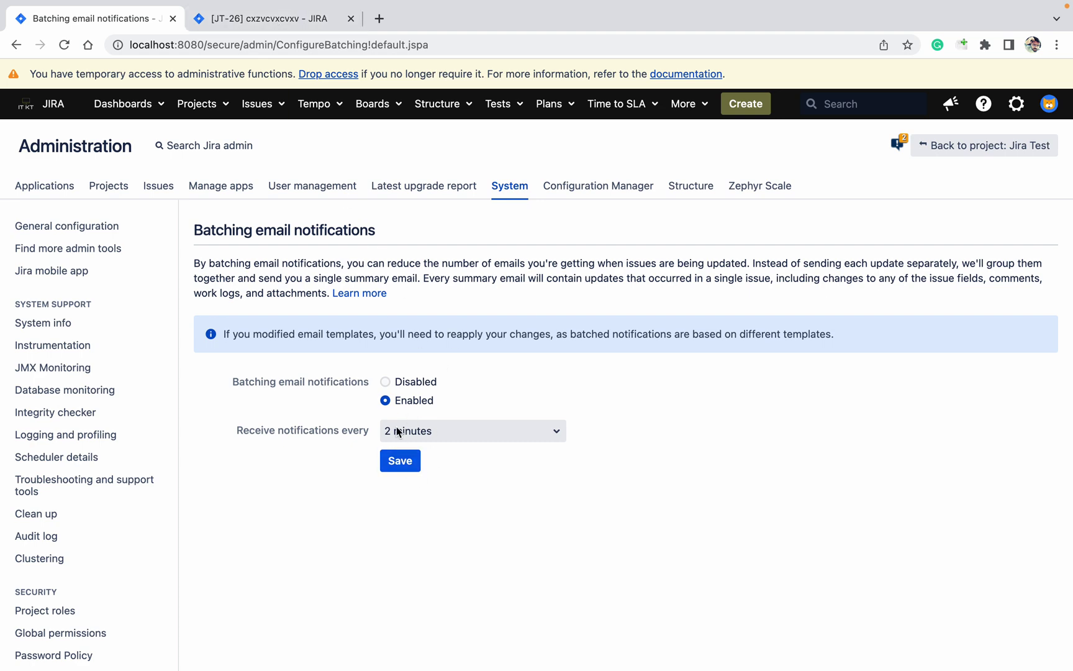
Step: Close JT-26 with resolution Done after the In Progress transition fails with an error
{"action": "left_click", "coordinate": [290, 19]}
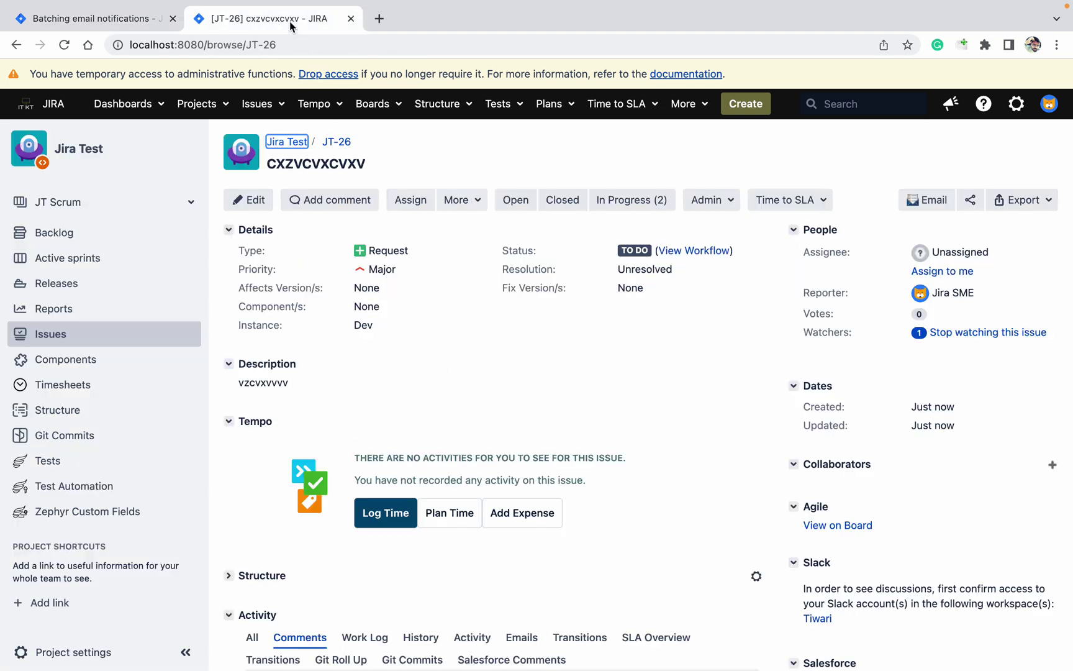
{"action": "left_click", "coordinate": [618, 199]}
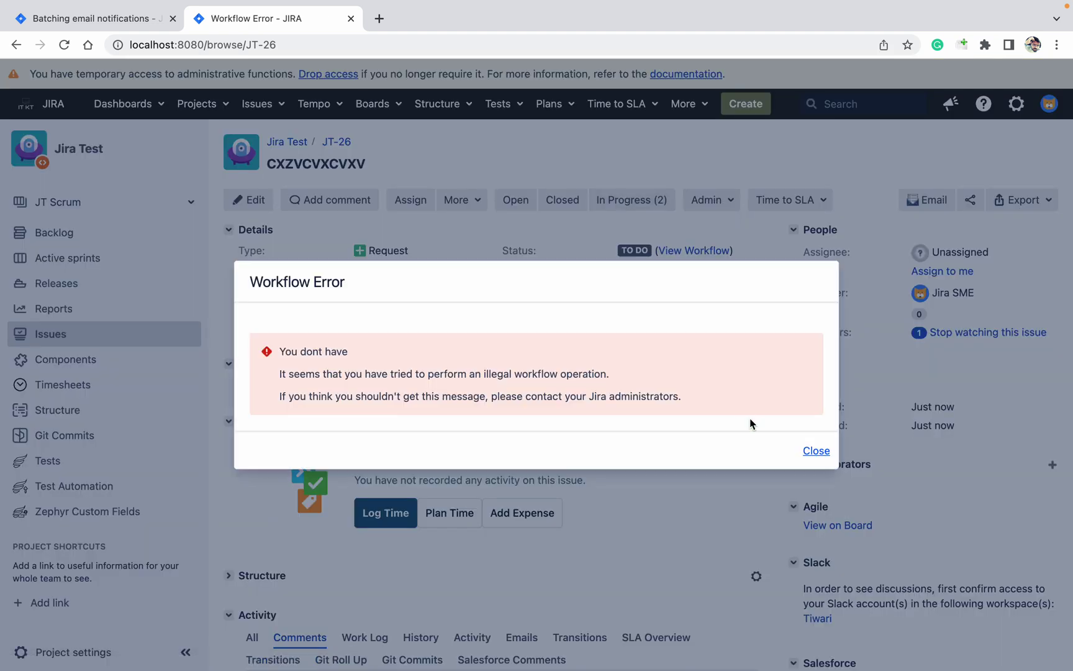
{"action": "left_click", "coordinate": [816, 450]}
{"action": "left_click", "coordinate": [547, 202]}
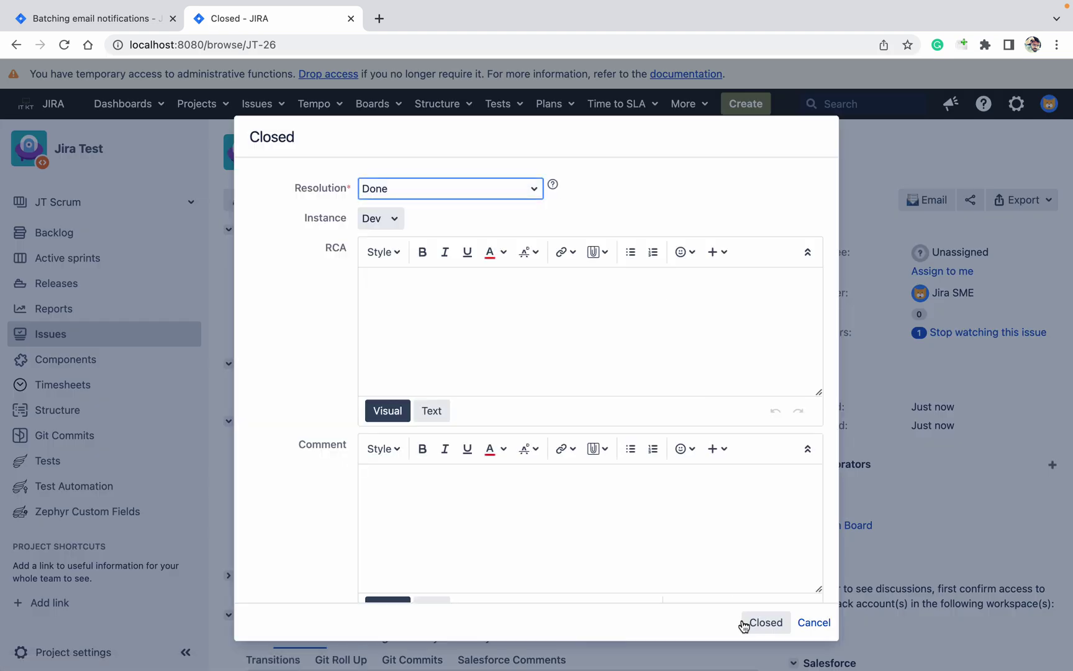
{"action": "left_click", "coordinate": [767, 625]}
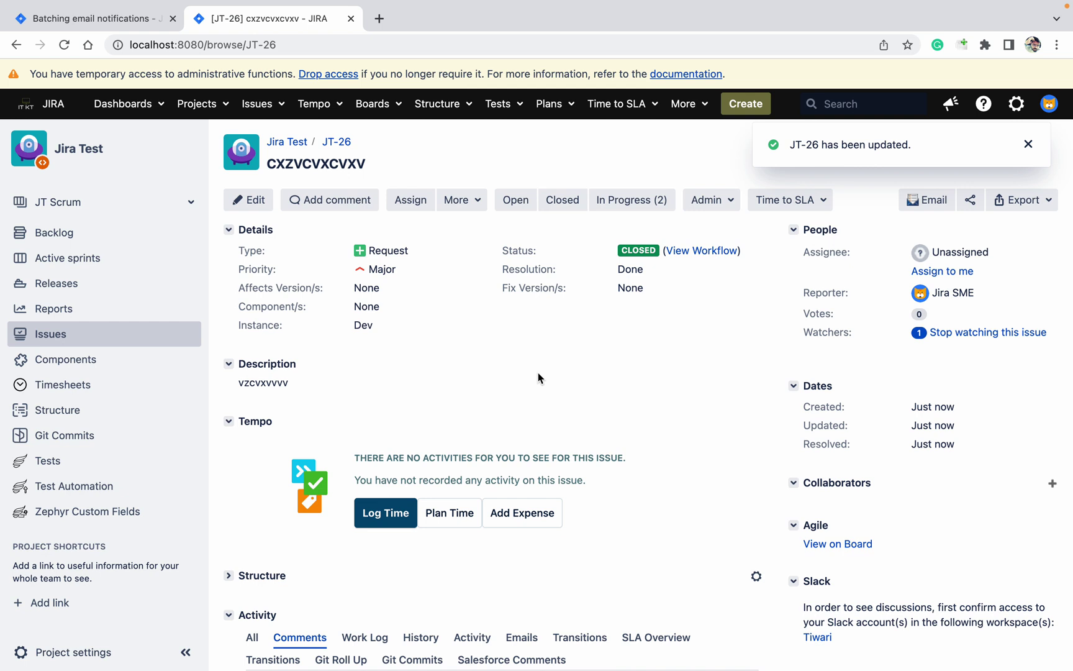
{"action": "scroll", "coordinate": [538, 376], "scroll_direction": "down", "scroll_amount": 5}
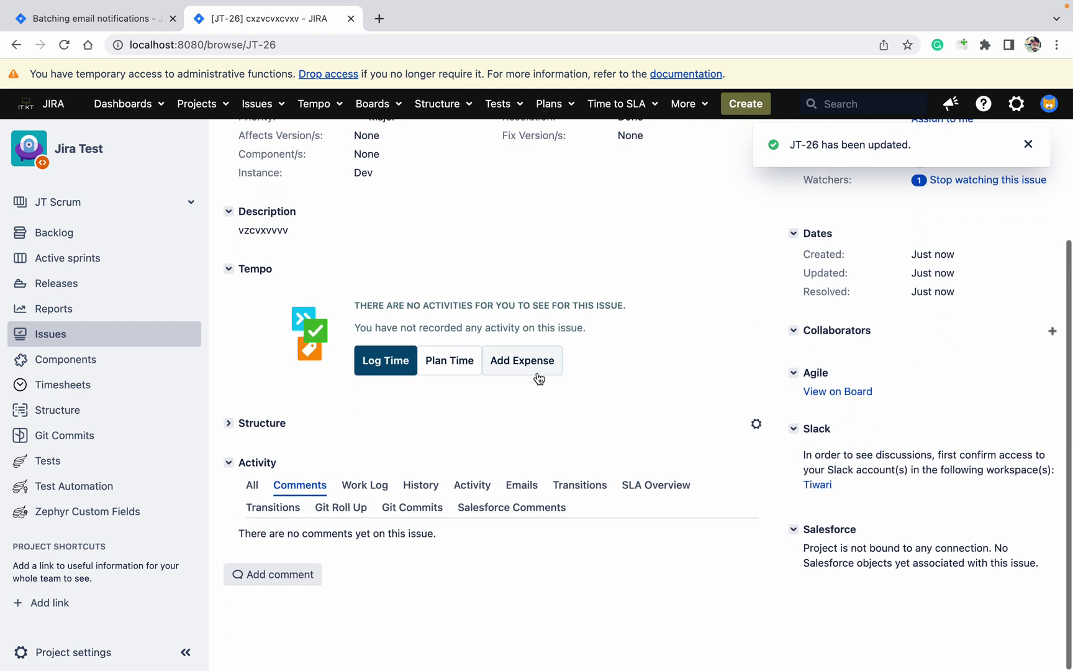
Step: Post the comment 'hello world' on JT-26 and return to the Batching email notifications tab
{"action": "left_click", "coordinate": [285, 573]}
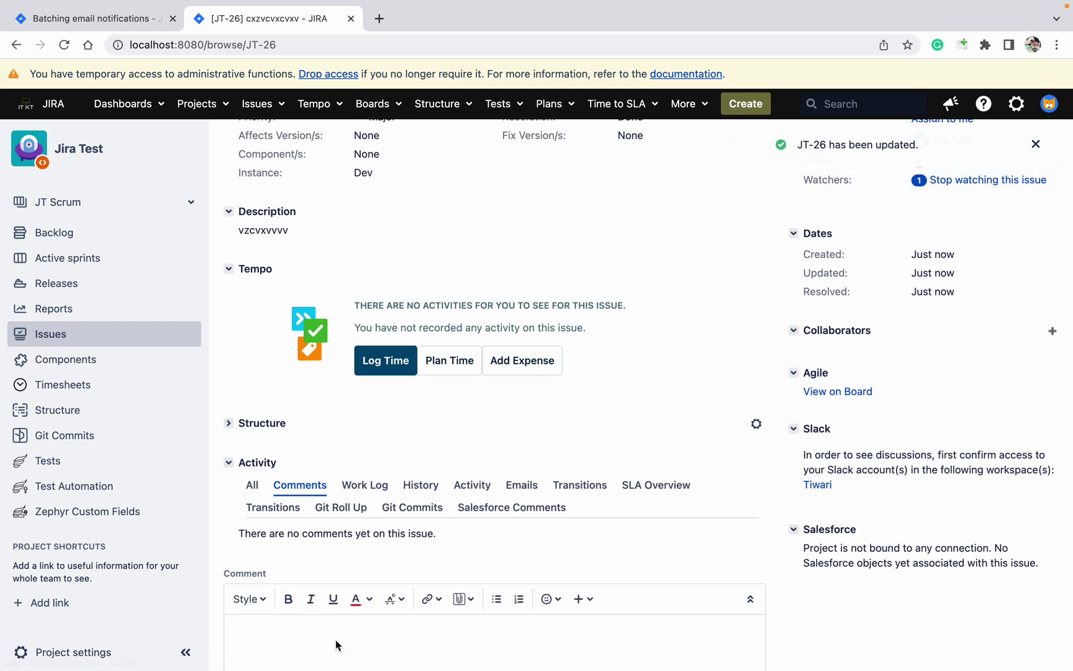
{"action": "type", "text": "hello word"}
{"action": "key", "text": "BackSpace"}
{"action": "type", "text": "ld"}
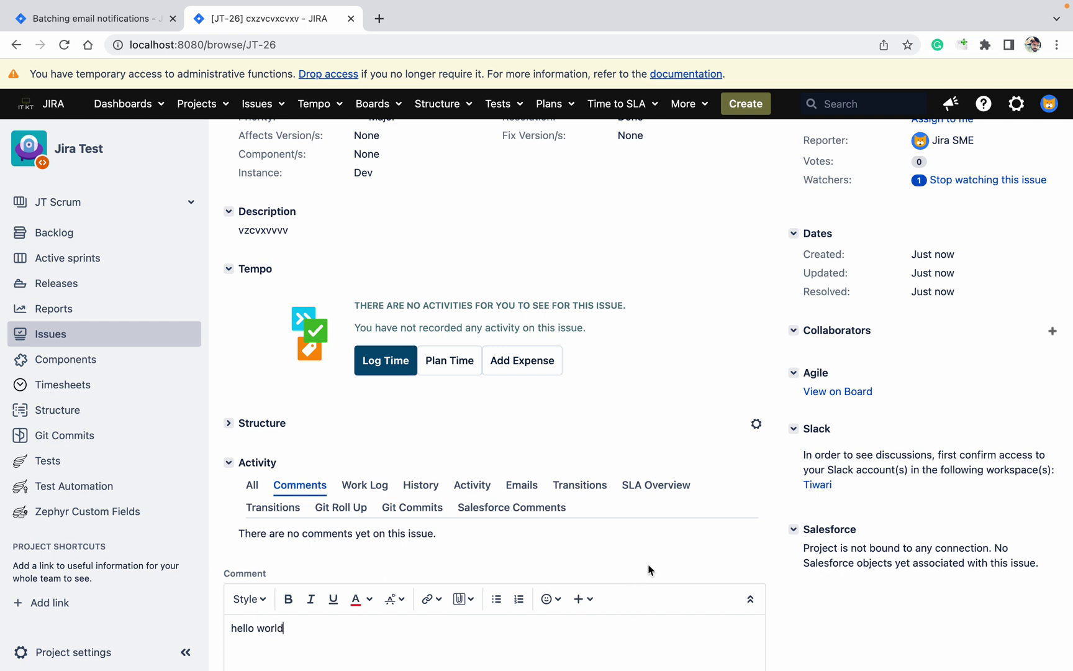
{"action": "scroll", "coordinate": [905, 618], "scroll_direction": "down", "scroll_amount": 3}
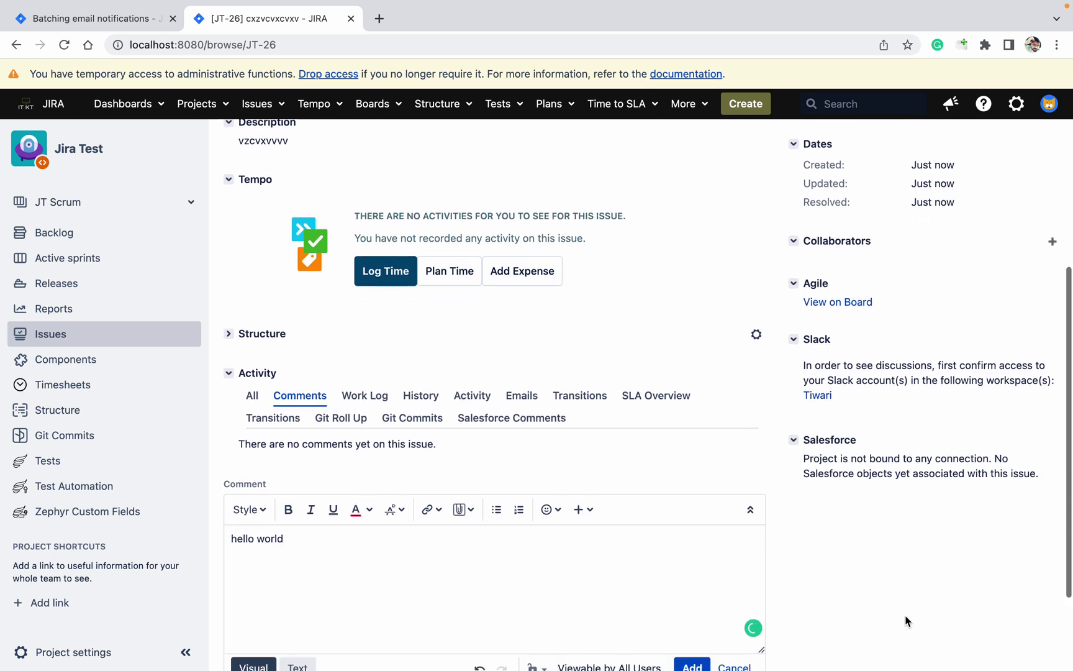
{"action": "scroll", "coordinate": [905, 621], "scroll_direction": "down", "scroll_amount": 4}
{"action": "left_click", "coordinate": [704, 549]}
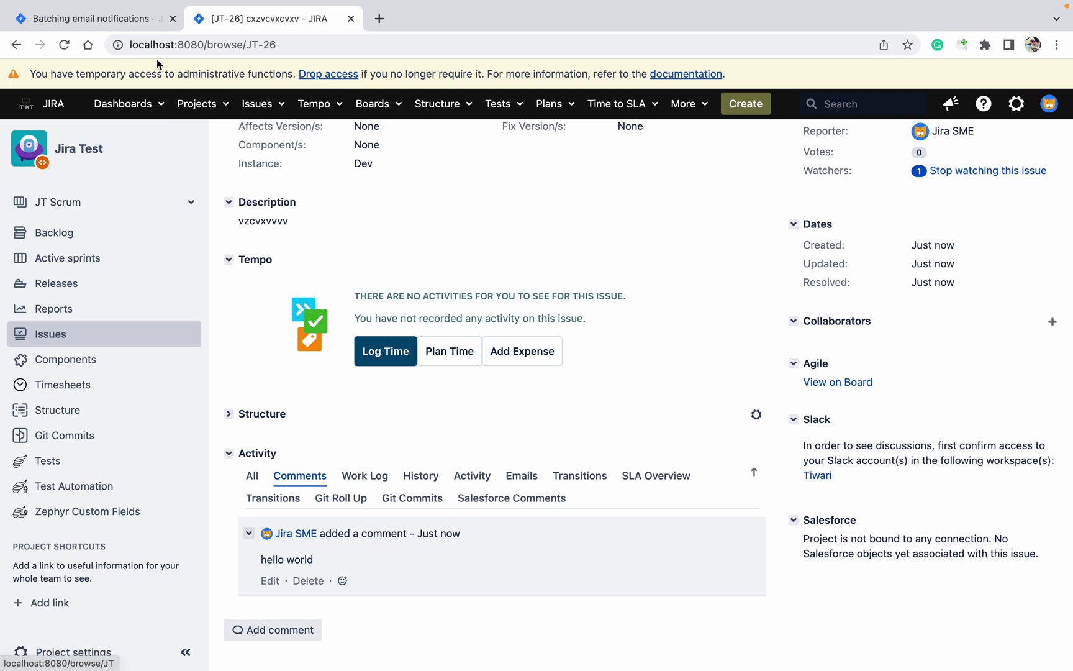
{"action": "left_click", "coordinate": [134, 22]}
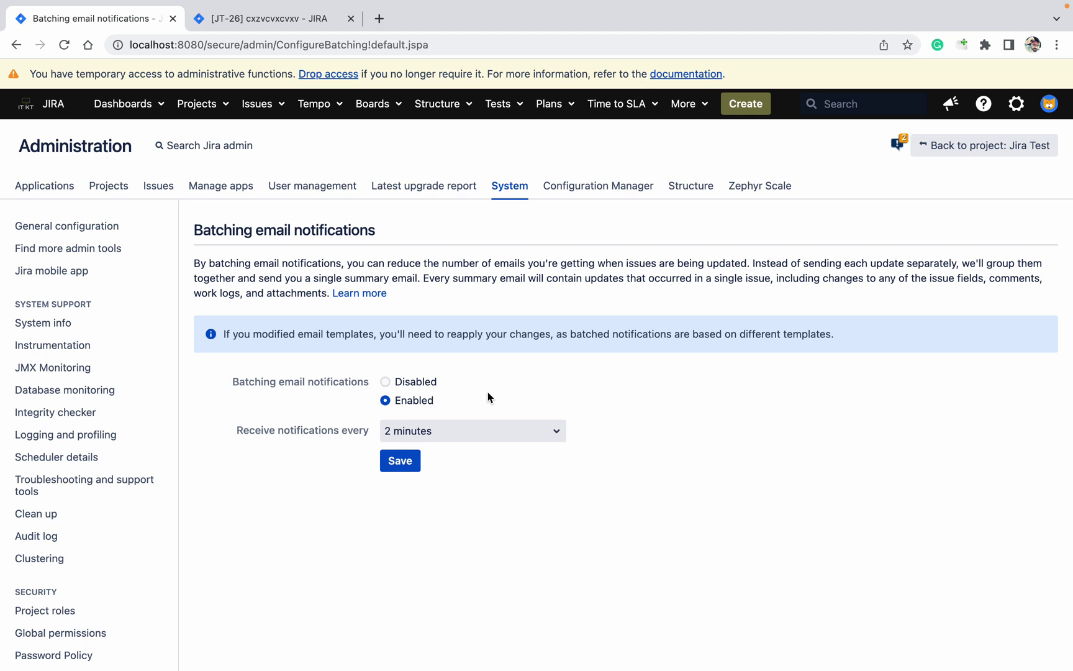
{"action": "left_click", "coordinate": [439, 426]}
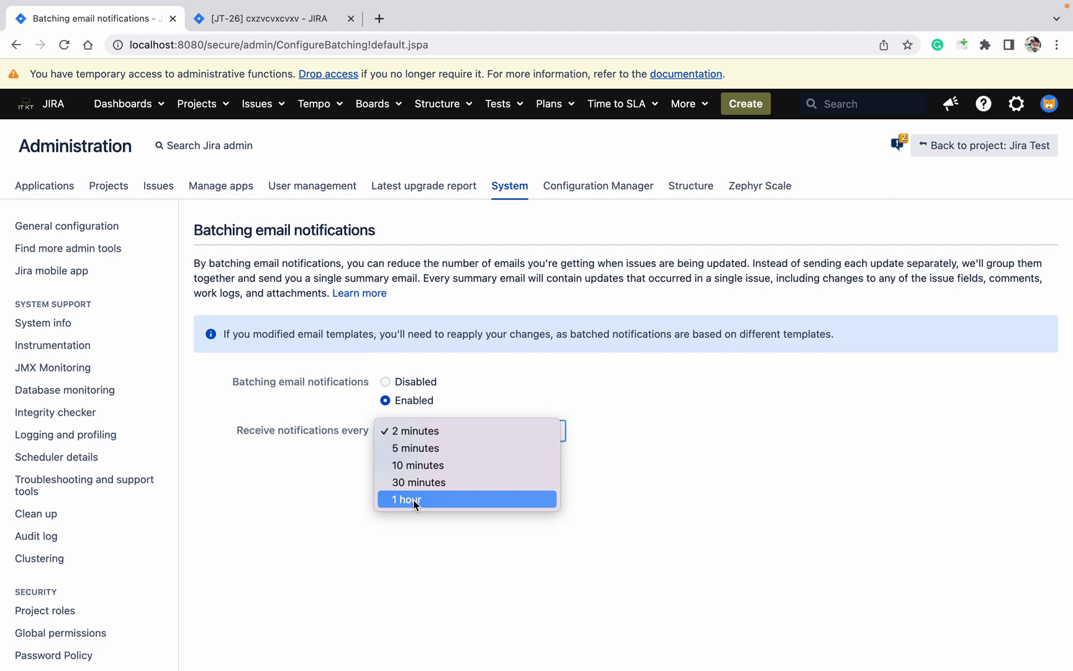
{"action": "left_click", "coordinate": [633, 465]}
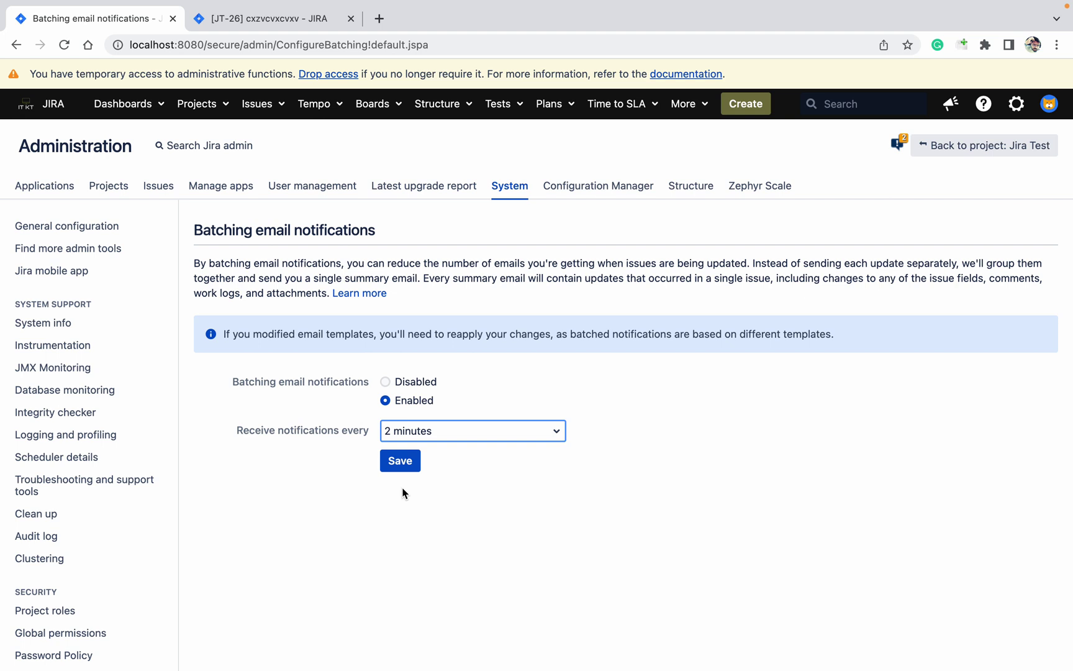
{"action": "left_click", "coordinate": [325, 499]}
{"action": "scroll", "coordinate": [326, 499], "scroll_direction": "down", "scroll_amount": 3}
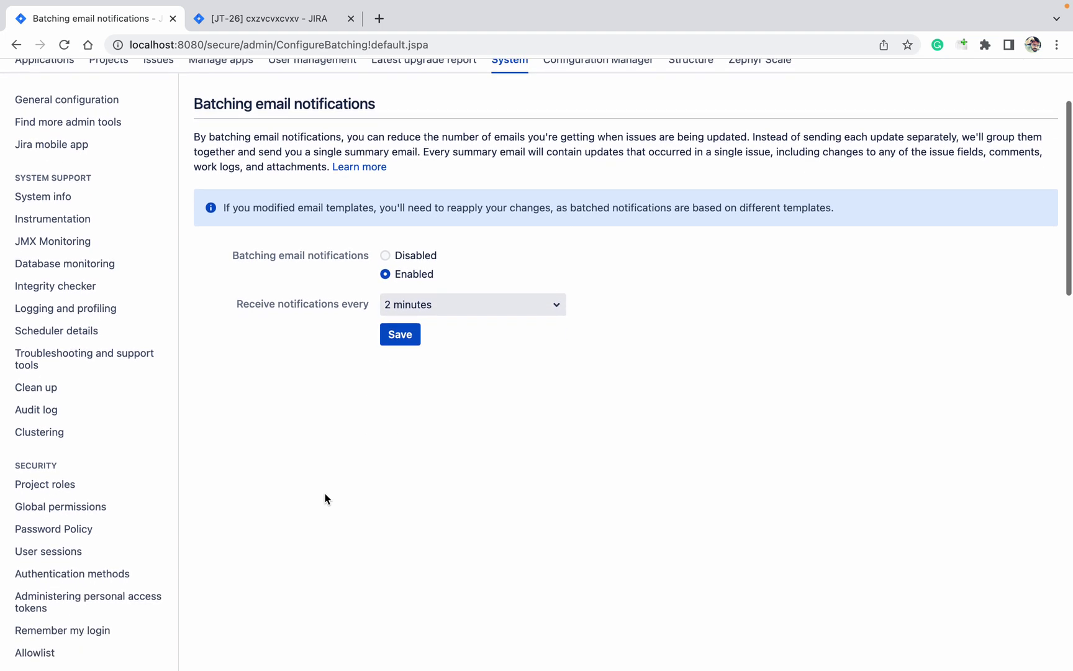
{"action": "scroll", "coordinate": [326, 499], "scroll_direction": "down", "scroll_amount": 10}
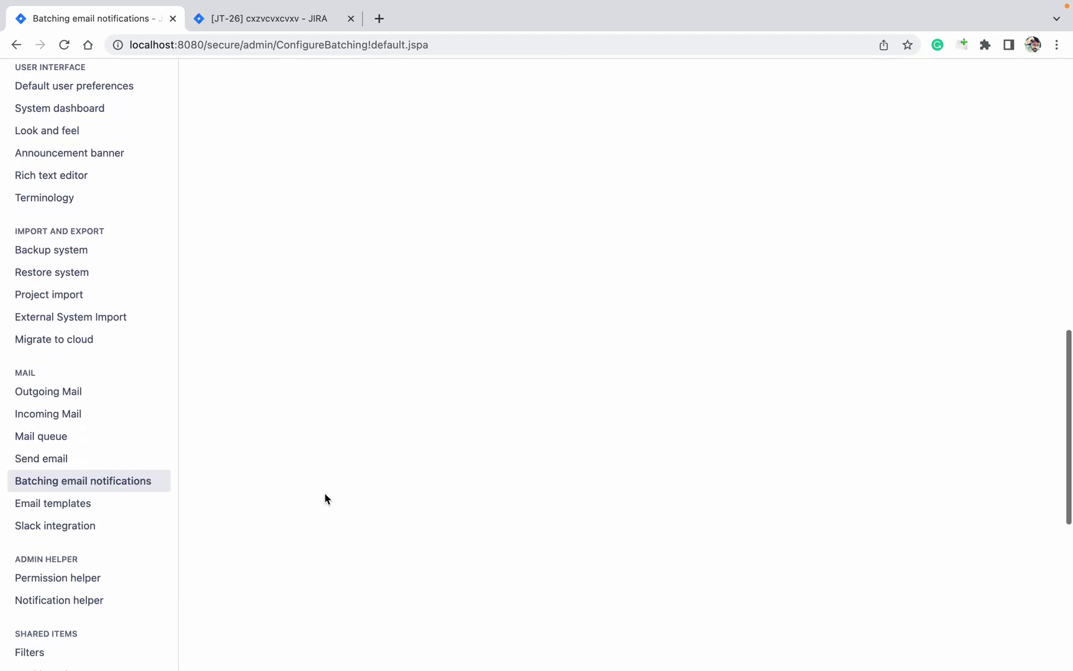
{"action": "scroll", "coordinate": [325, 498], "scroll_direction": "down", "scroll_amount": 2}
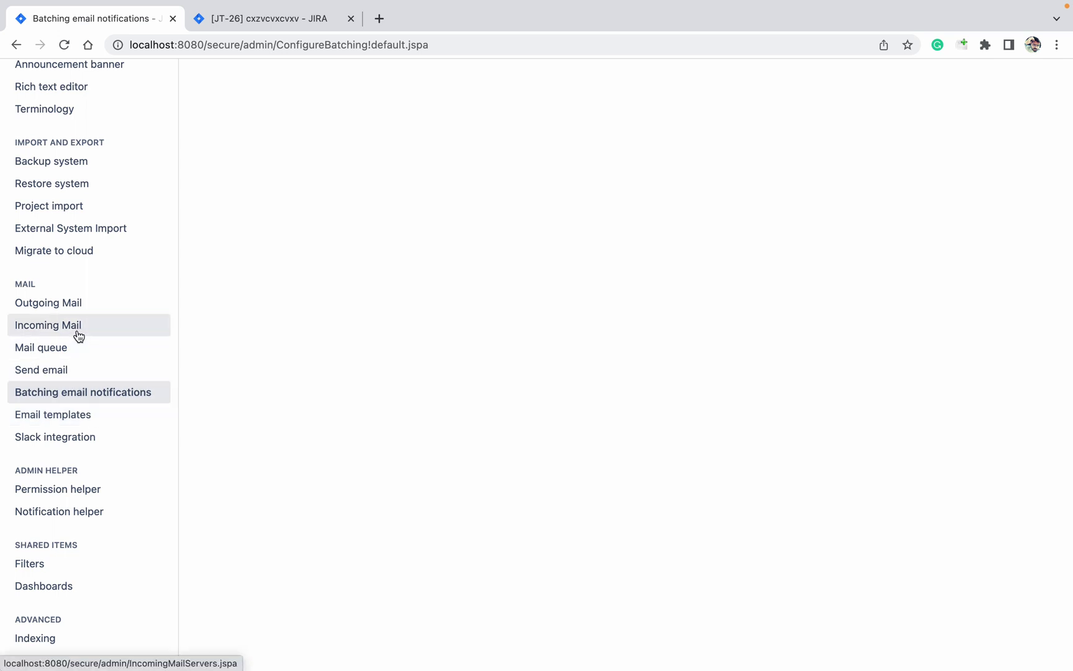
Step: Revert all email templates to their defaults from the Email templates page
{"action": "left_click", "coordinate": [86, 425]}
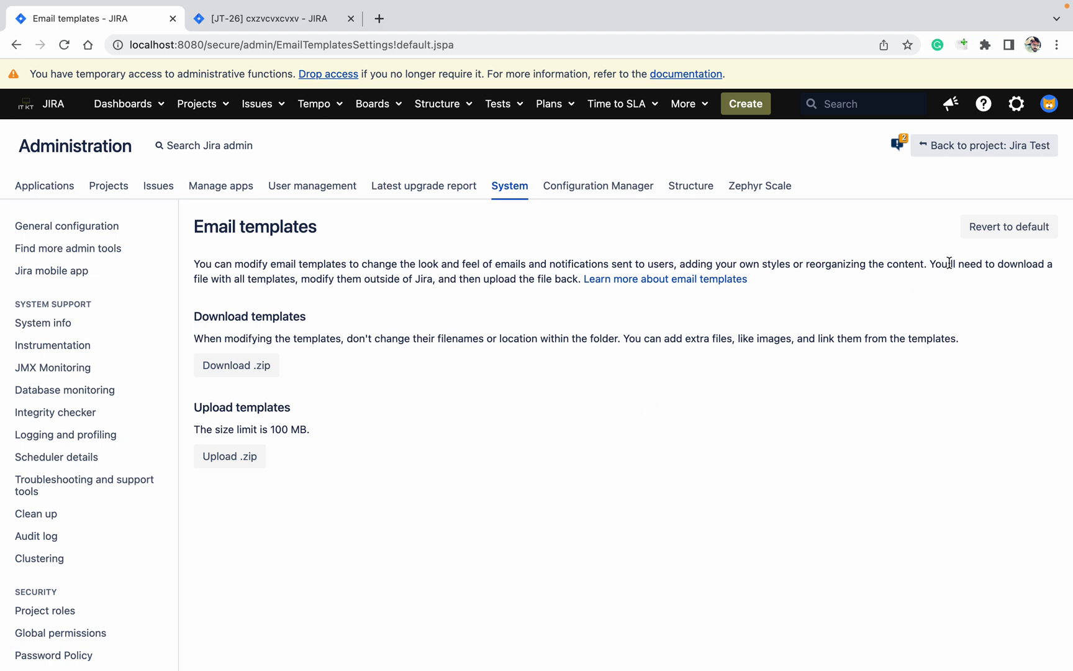
{"action": "left_click", "coordinate": [991, 232]}
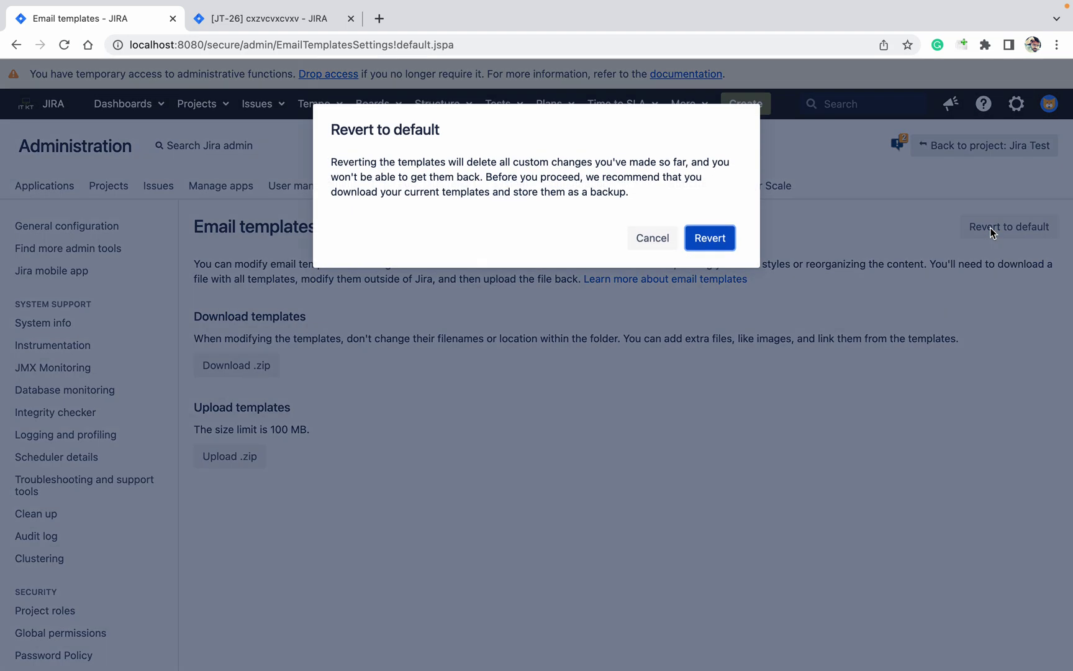
{"action": "left_click", "coordinate": [719, 240]}
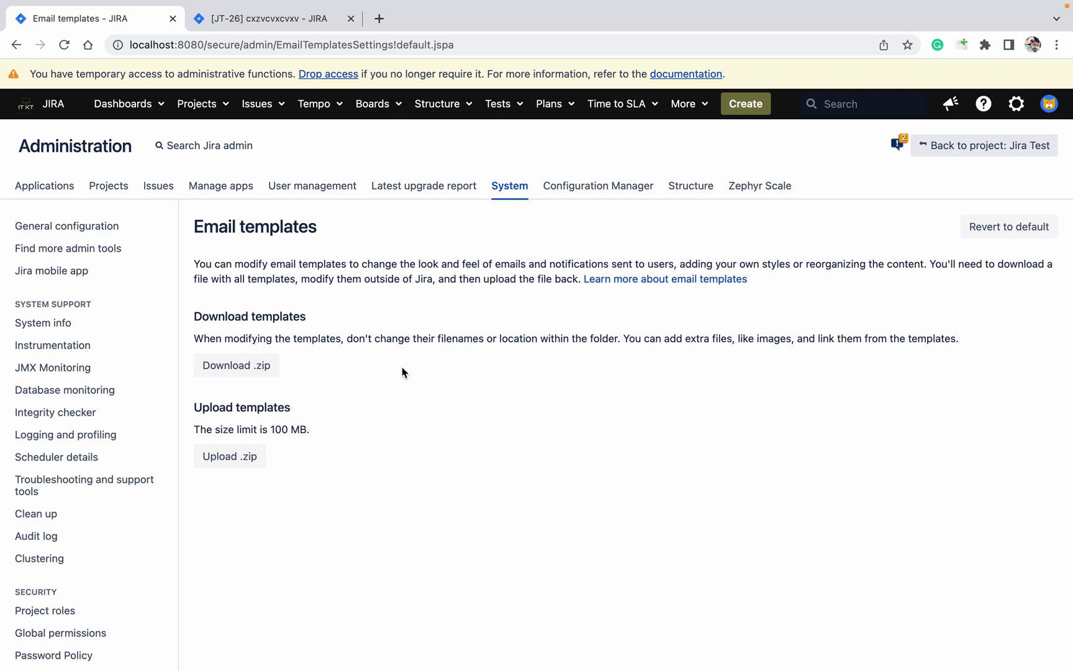
{"action": "left_click", "coordinate": [274, 111]}
Step: Back on JT-26, open the Notification helper from the Admin menu
{"action": "left_click", "coordinate": [289, 21]}
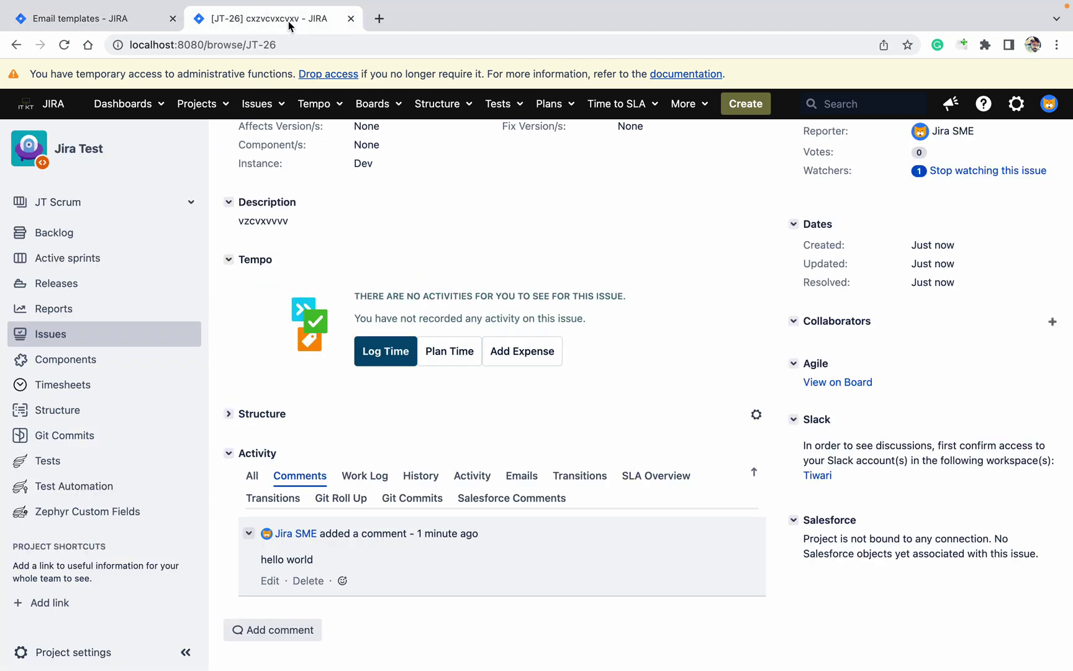
{"action": "scroll", "coordinate": [613, 213], "scroll_direction": "up", "scroll_amount": 5}
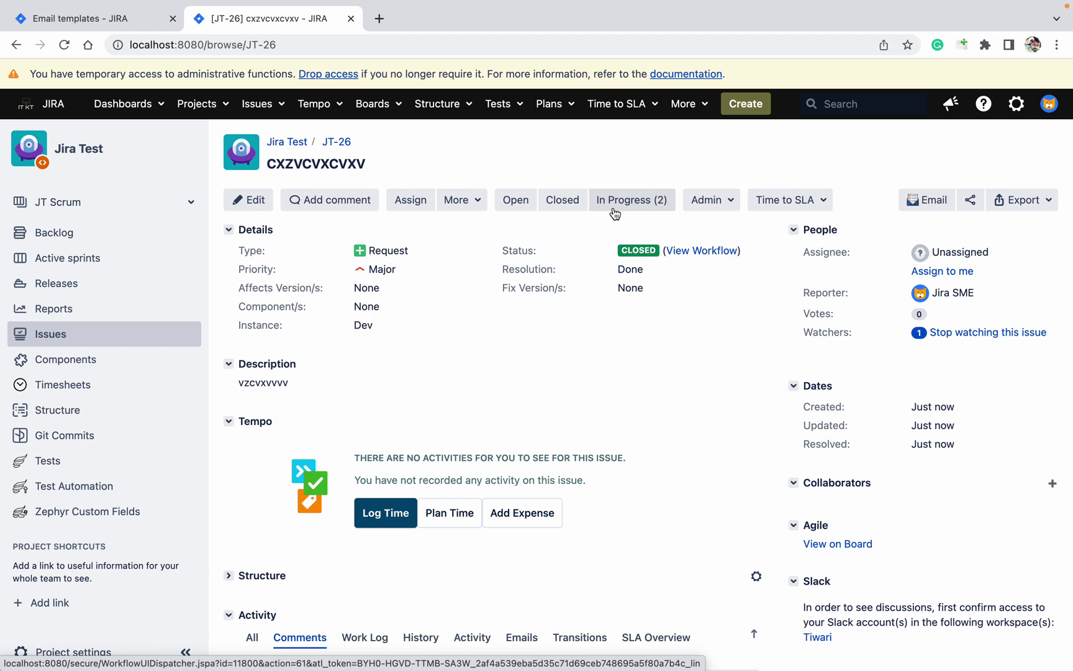
{"action": "left_click", "coordinate": [707, 202]}
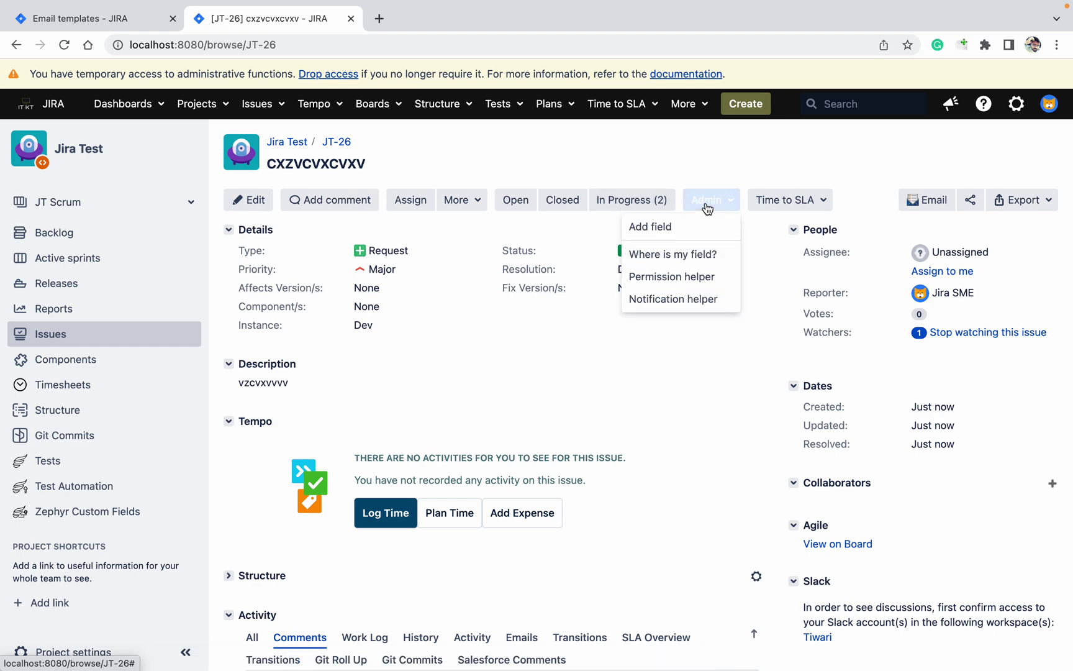
{"action": "left_click", "coordinate": [682, 297]}
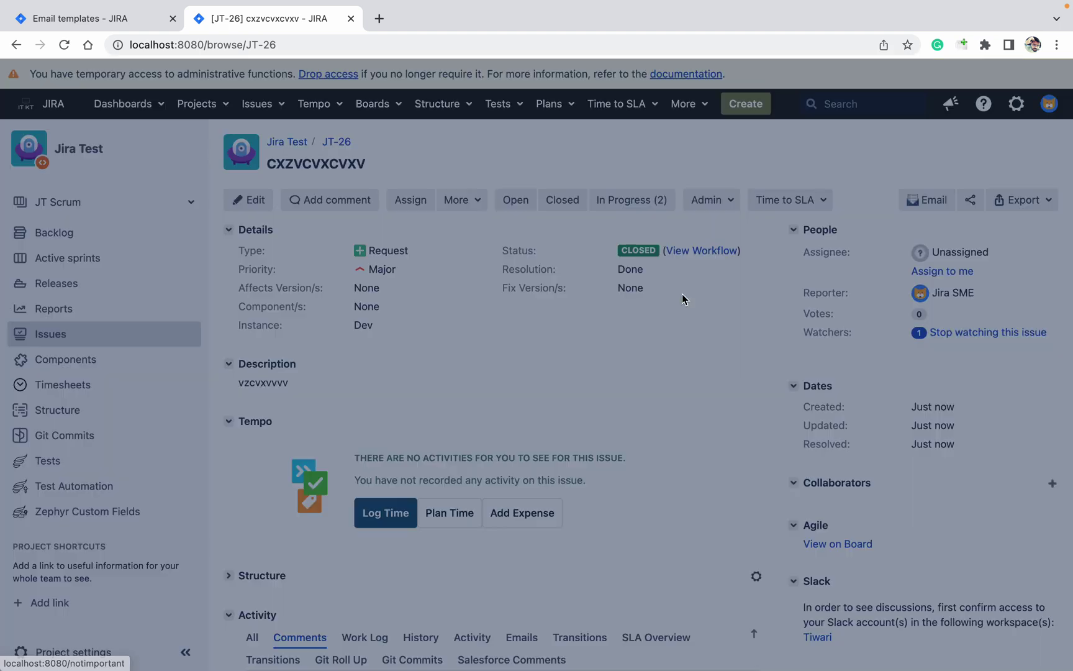
Step: Check the test user's Issue Created notifications on JT-26, then follow 'Add one' for a scheme
{"action": "type", "text": "jir"}
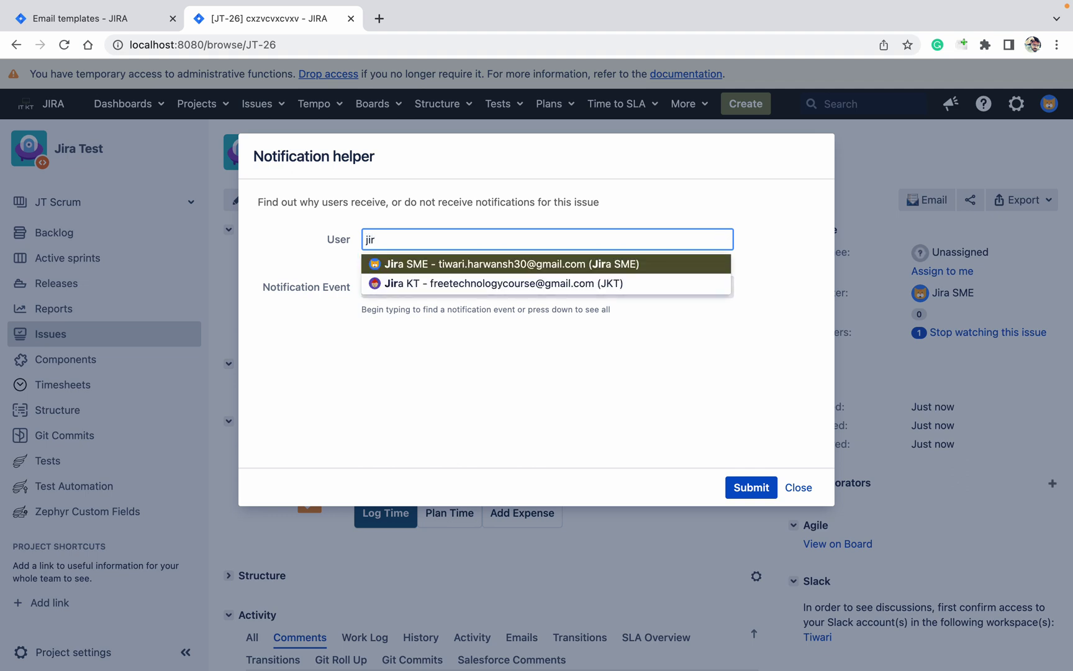
{"action": "key", "text": "Return"}
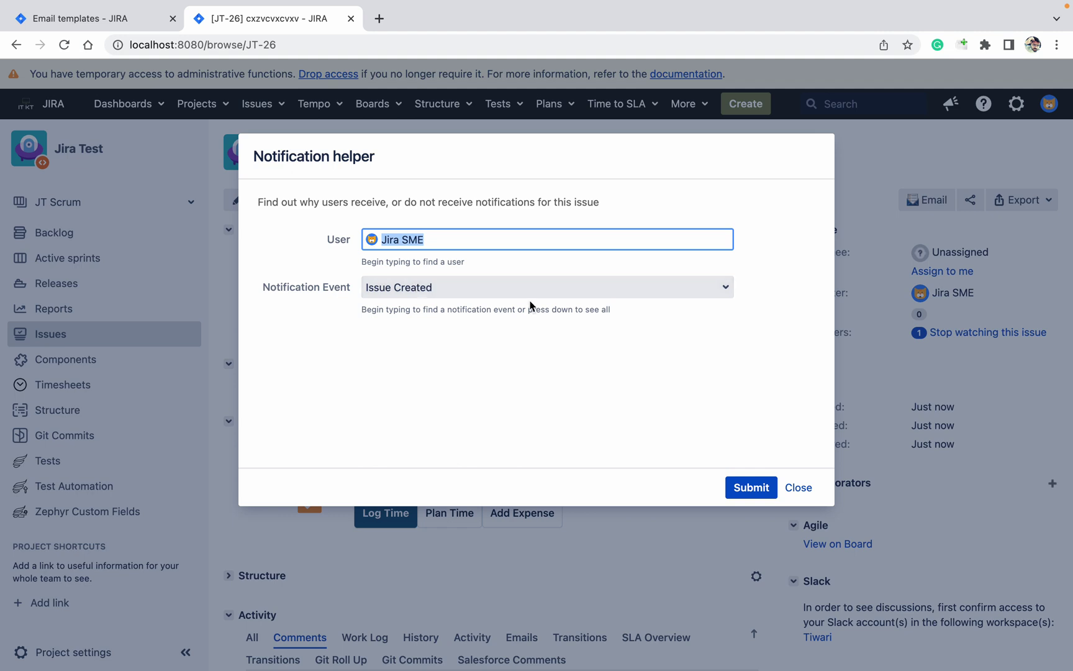
{"action": "left_click", "coordinate": [748, 484]}
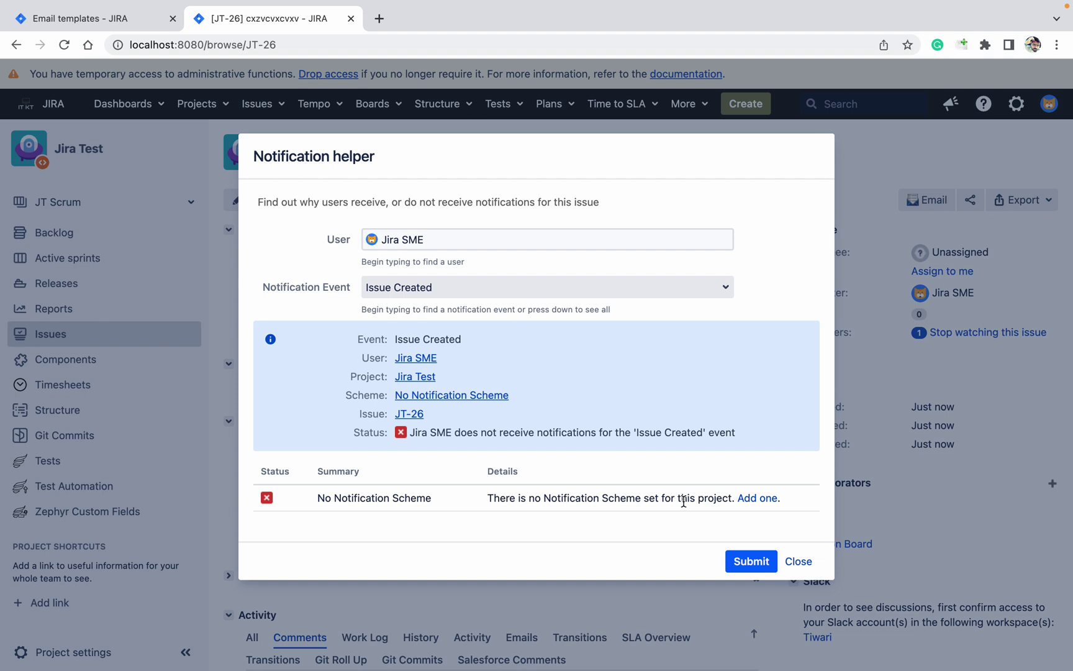
{"action": "left_click", "coordinate": [747, 498]}
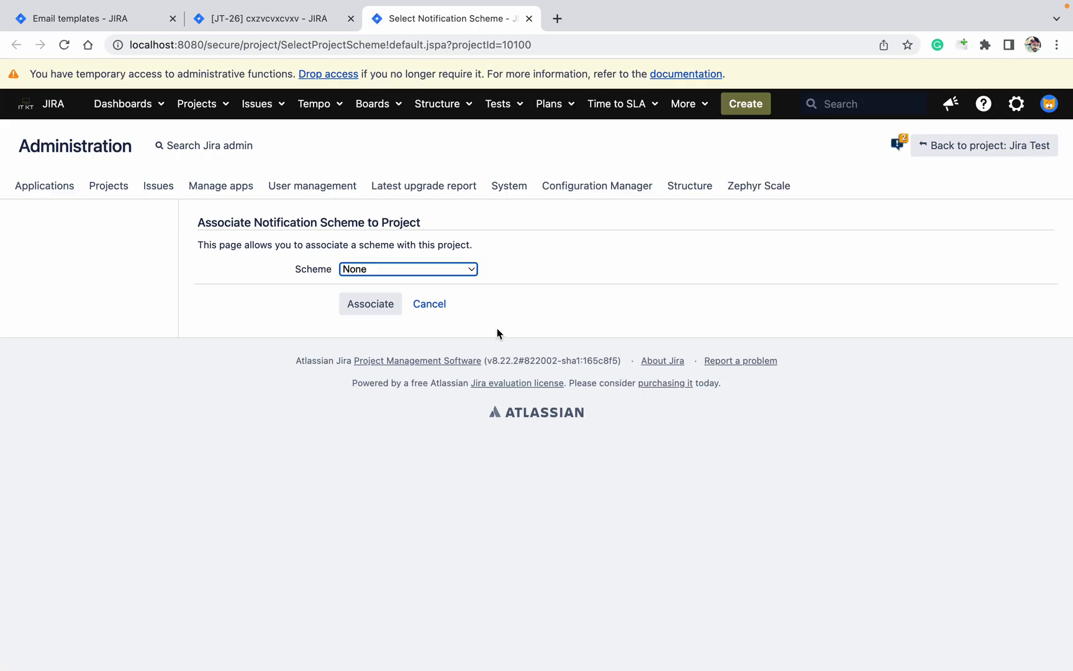
Step: Select Default Notification Scheme for the Jira Test project and associate it
{"action": "left_click", "coordinate": [445, 272]}
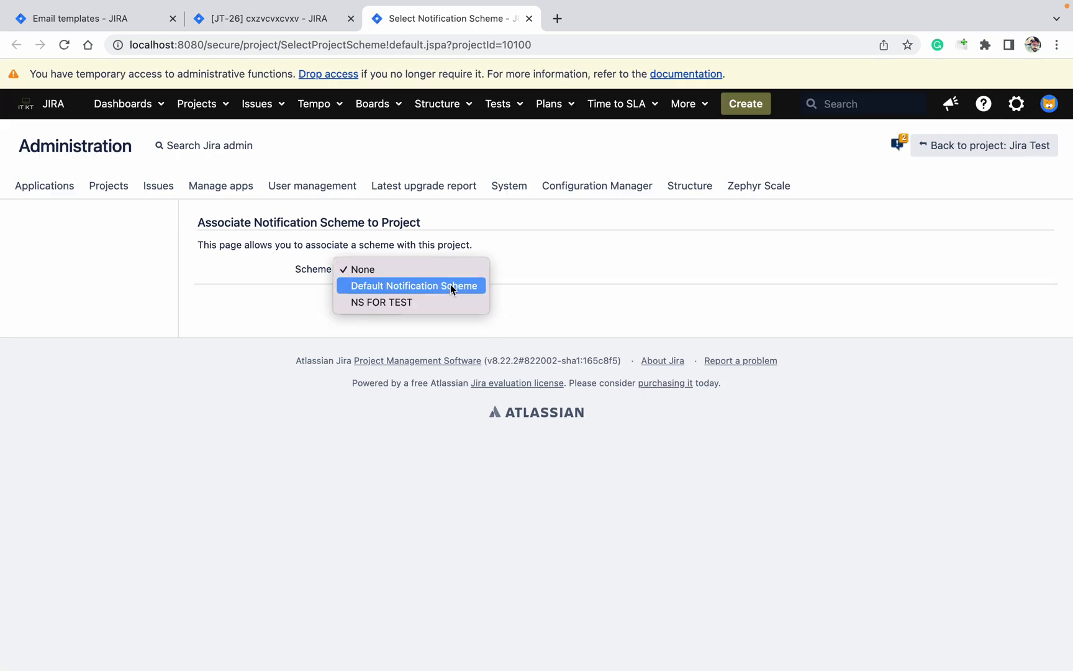
{"action": "left_click", "coordinate": [451, 287]}
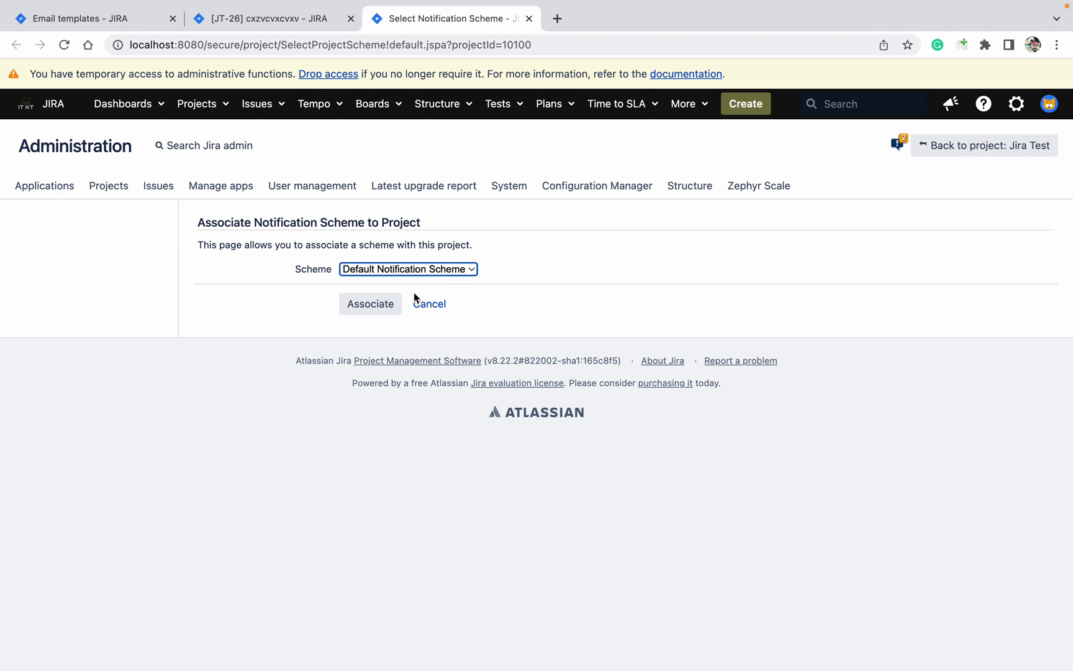
{"action": "left_click", "coordinate": [380, 305]}
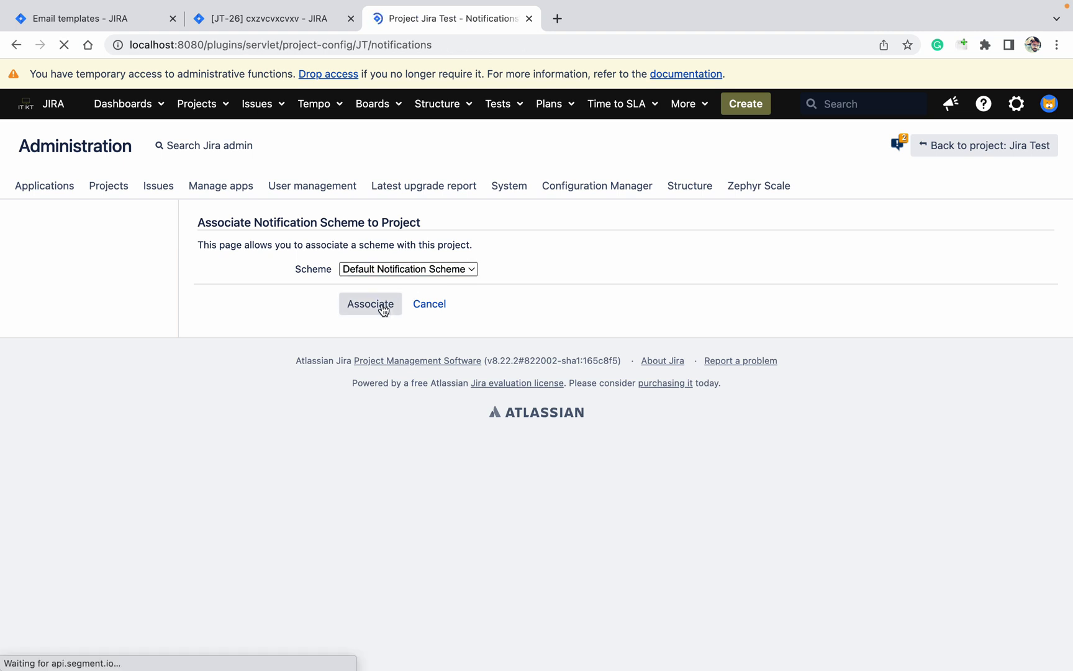